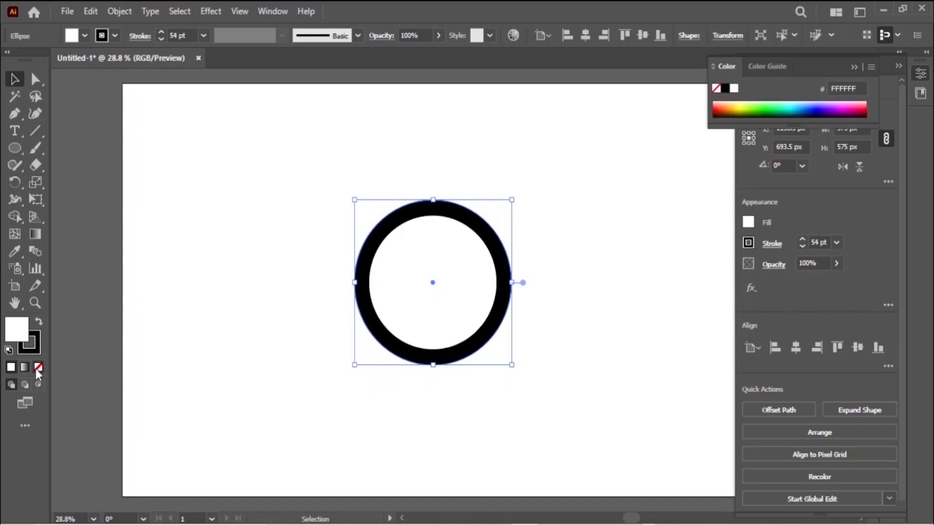
Remove the circle's fill and give it a 55 pt bright red (FF2100) stroke.
left_click(37, 369)
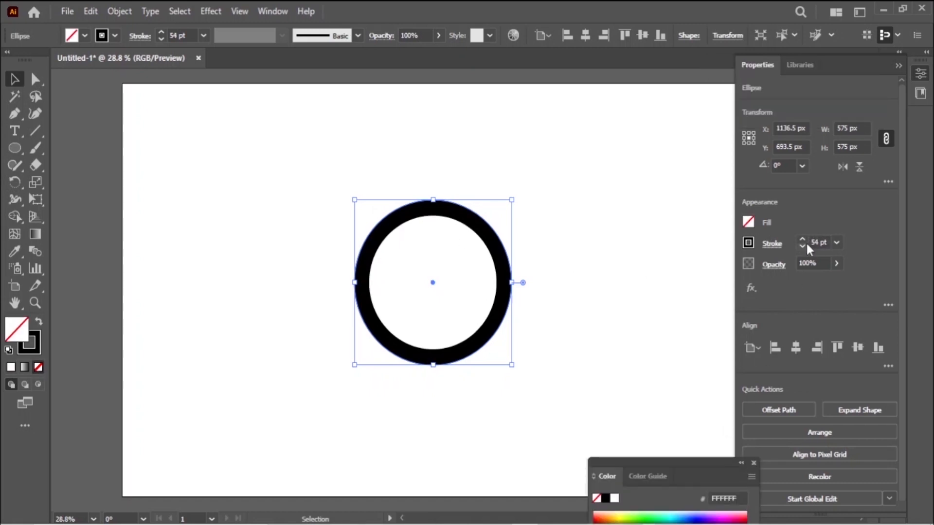
left_click(801, 239)
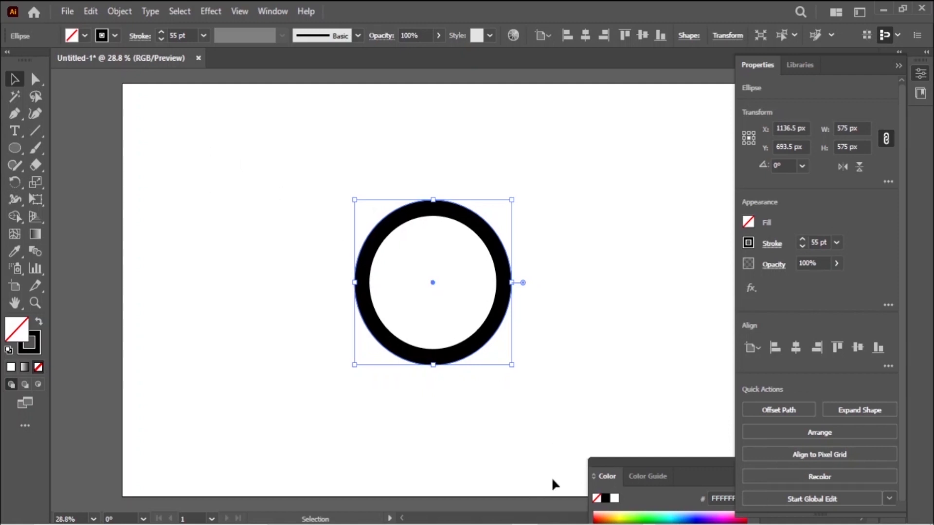
left_click_drag(693, 471, 673, 416)
left_click(577, 465)
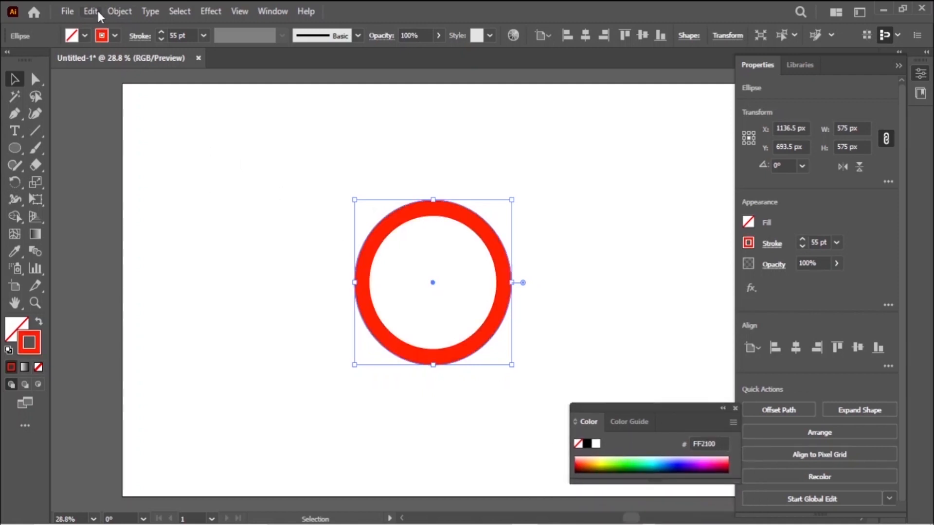
left_click(91, 11)
left_click(110, 10)
left_click(110, 10)
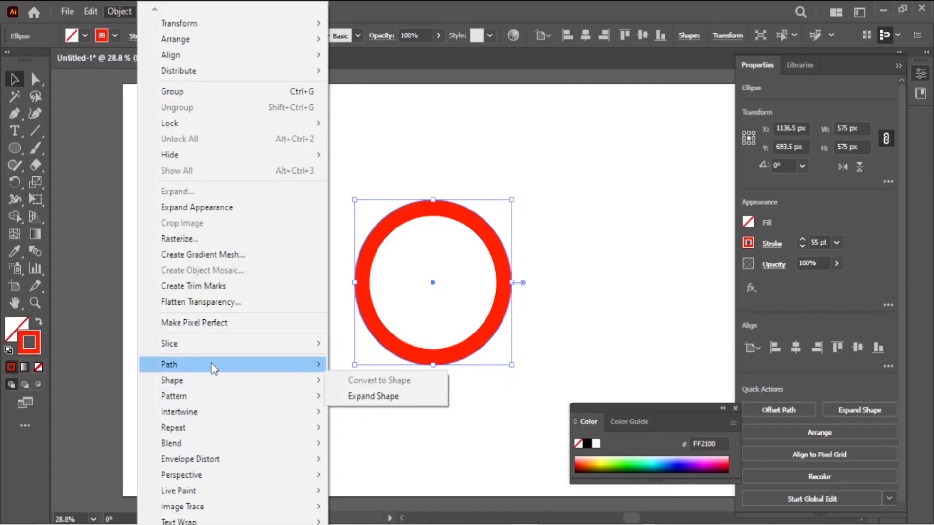
Show the Object > Path submenu containing Offset Path for the red circle.
mouse_move(289, 365)
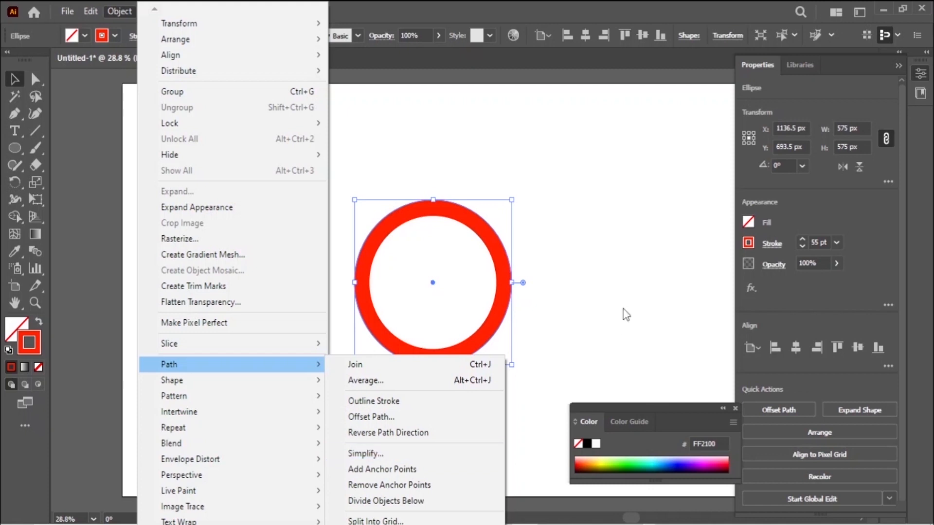
Offset the red circle's path by 55 px and colour the new 685 px outer ring dark green.
left_click(434, 417)
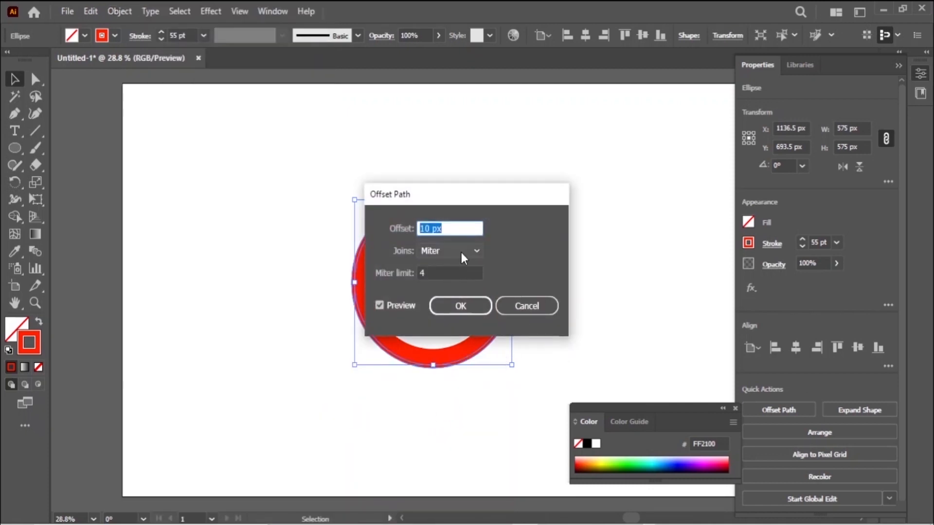
type("55px")
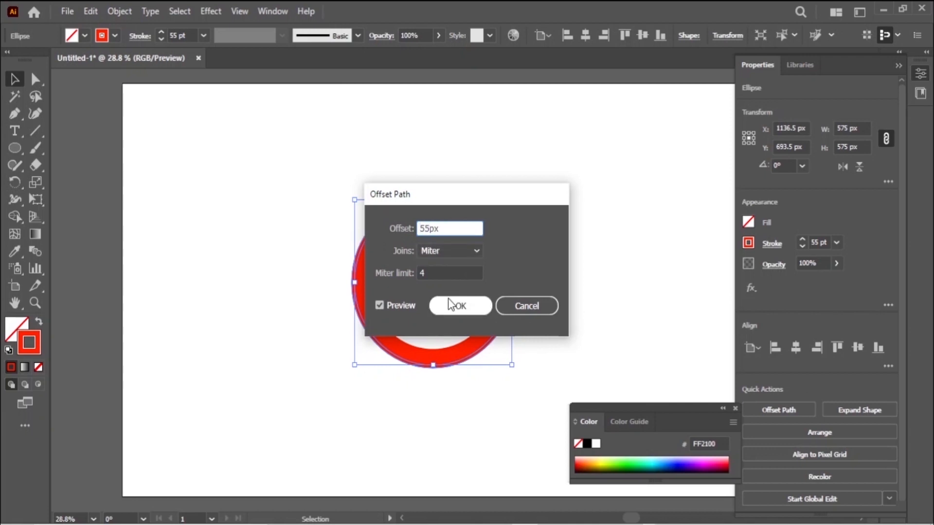
left_click(457, 305)
left_click(632, 464)
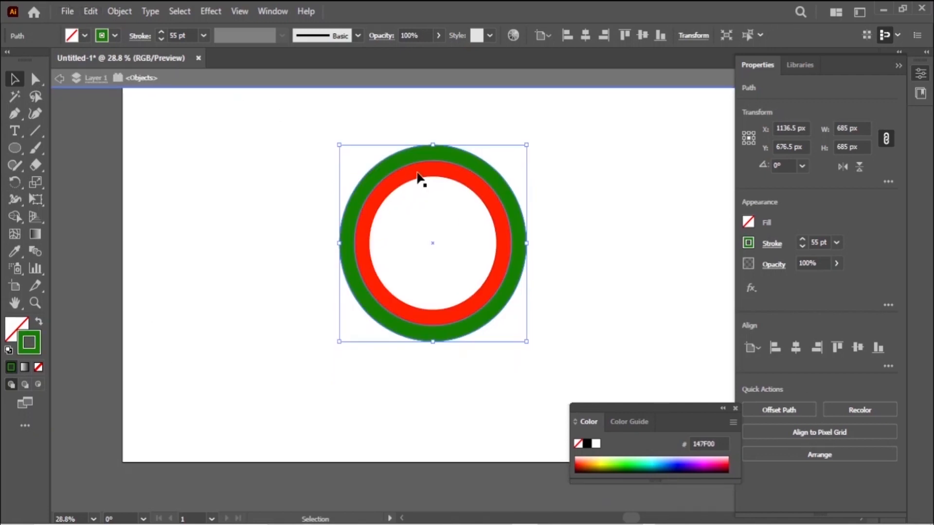
left_click(435, 168)
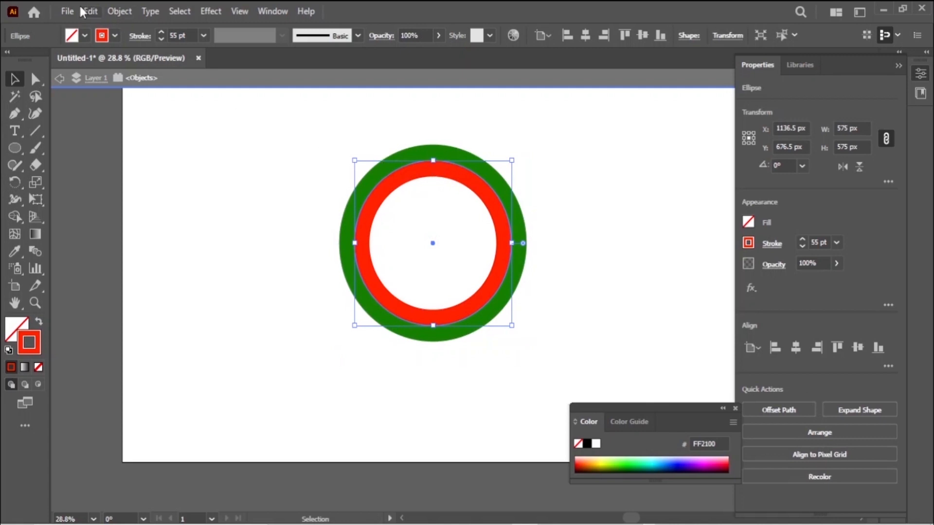
Offset the red circle inward by -55 px to create a 465 px inner ring.
left_click(119, 10)
mouse_move(234, 364)
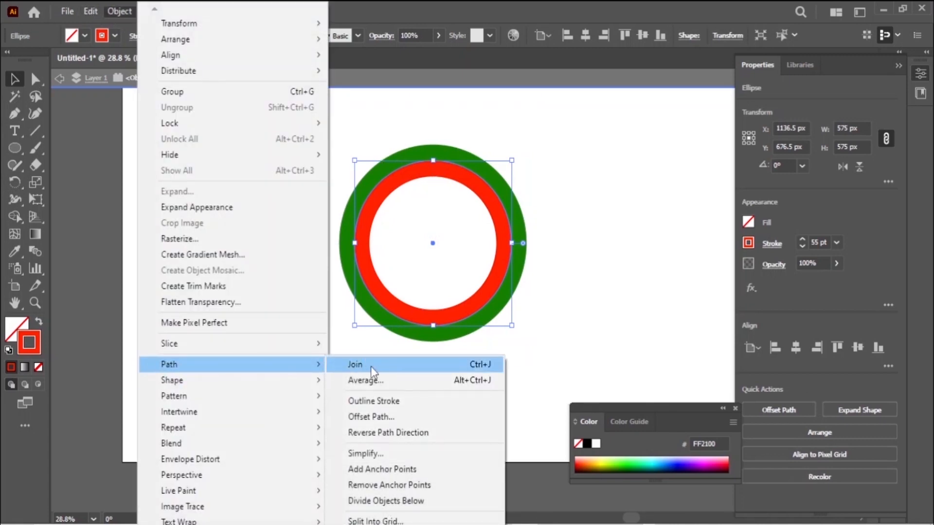
left_click(397, 417)
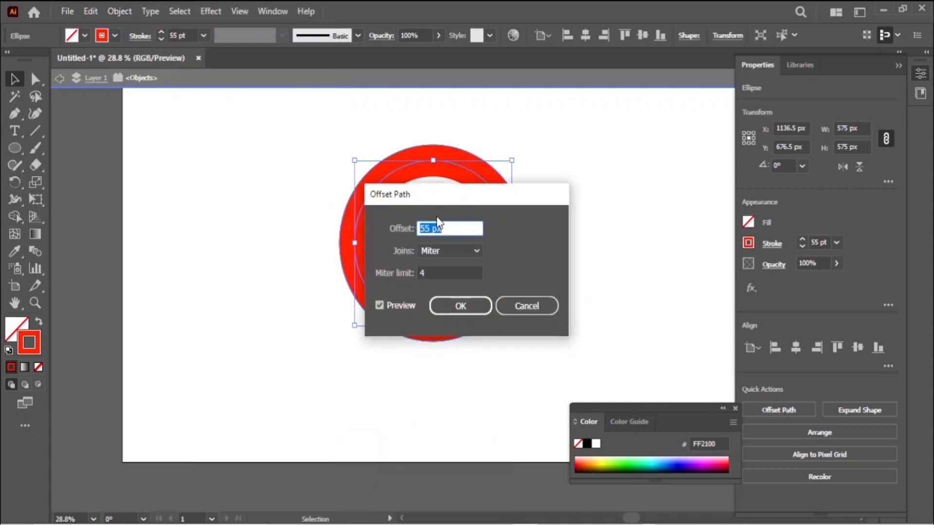
left_click(421, 224)
left_click(471, 307)
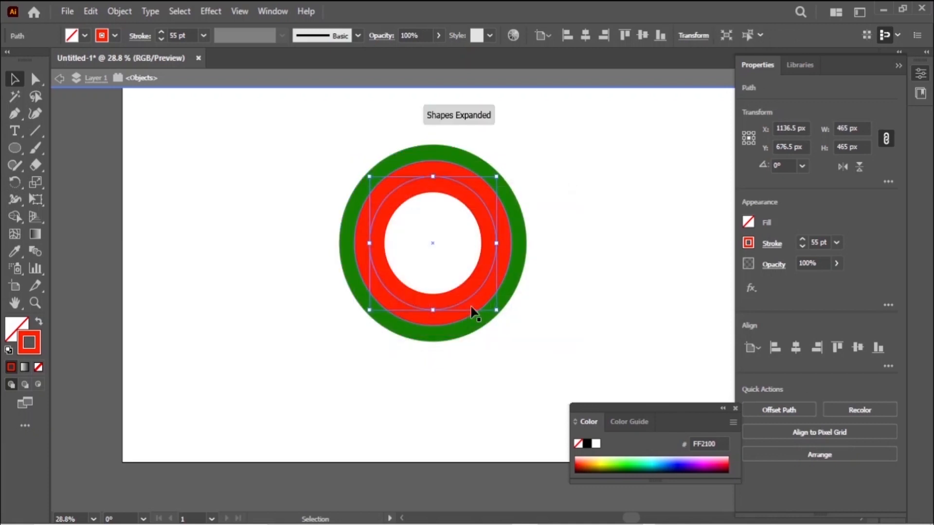
Colour the inner ring teal (008E94), then deselect it.
left_click(680, 468)
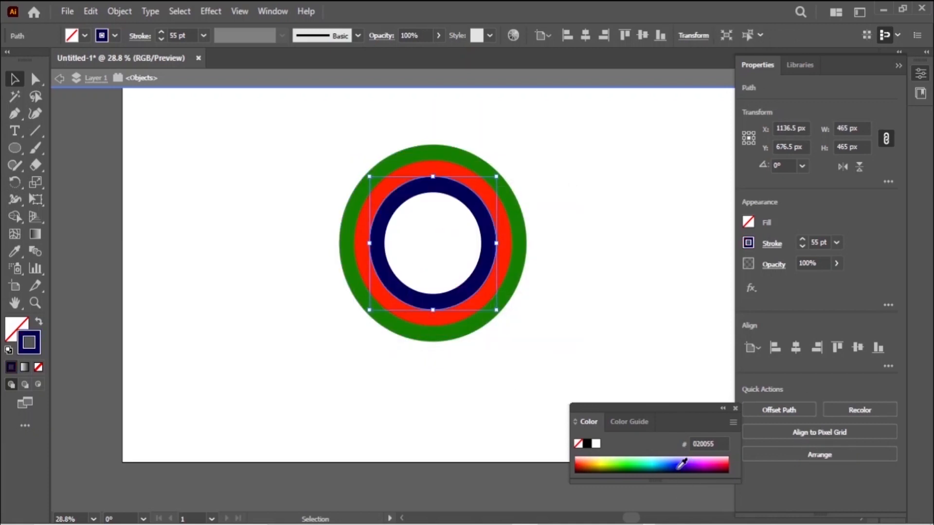
left_click(720, 466)
left_click(602, 465)
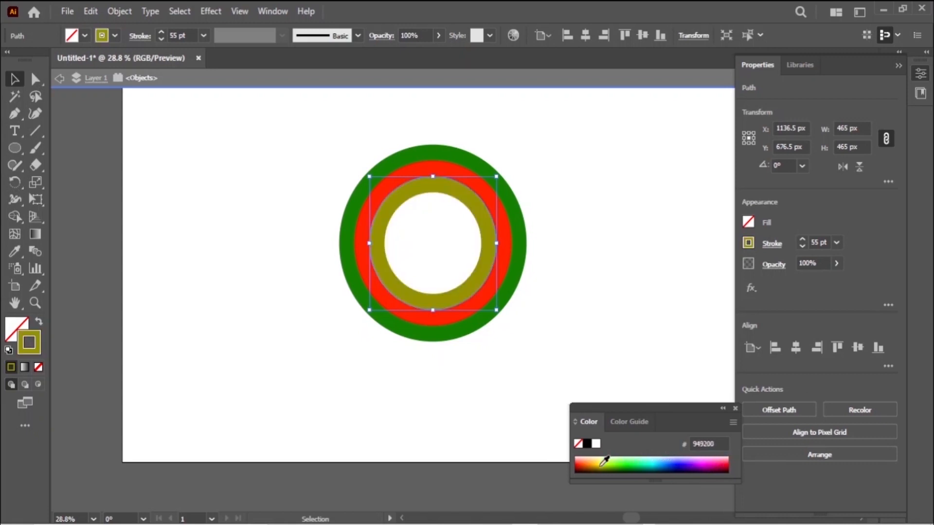
left_click(657, 461)
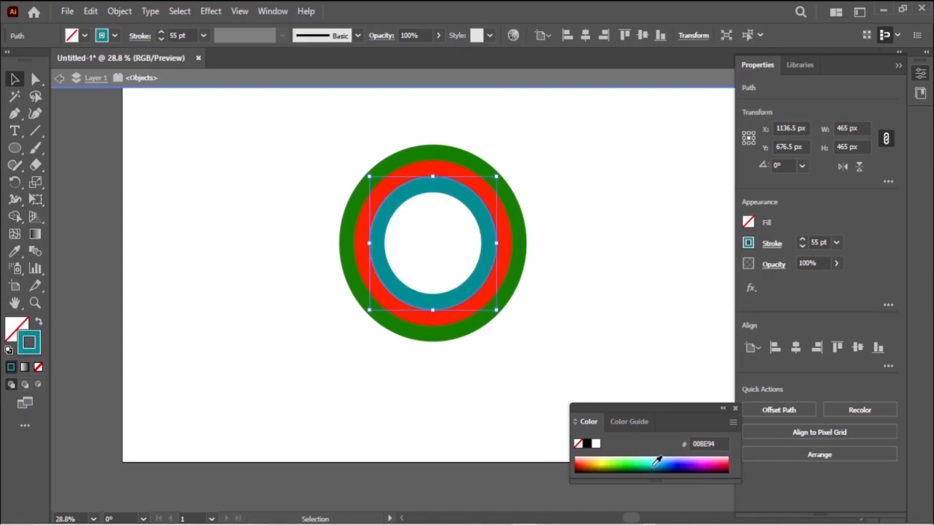
left_click(218, 300)
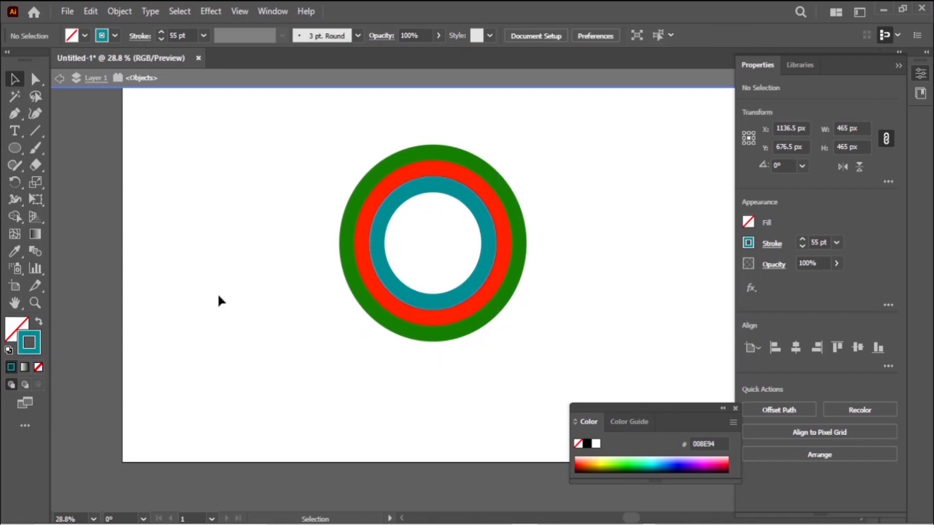
Select all three rings and try resizing them, then undo back to 685 px.
left_click_drag(309, 136, 574, 301)
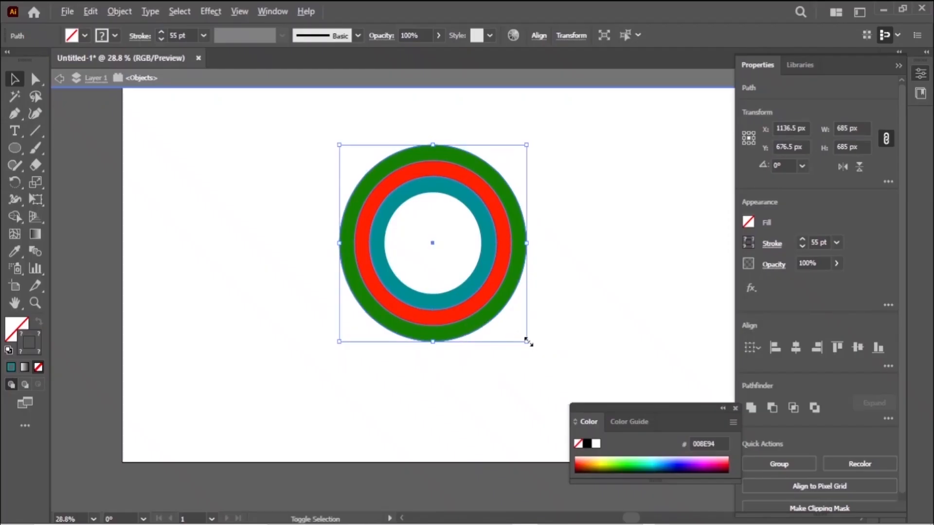
left_click_drag(527, 342, 588, 371)
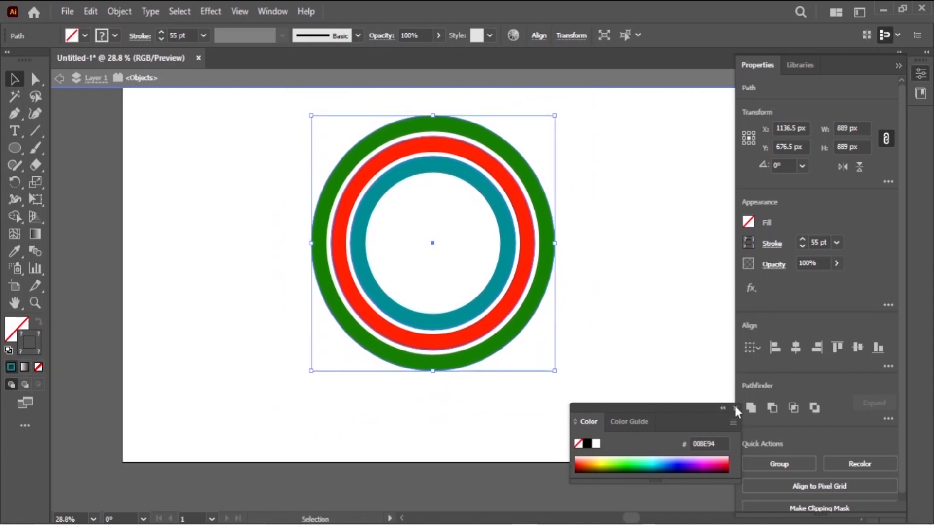
left_click(735, 409)
left_click_drag(554, 371, 556, 348)
left_click(91, 12)
left_click(106, 28)
left_click(93, 13)
left_click(101, 27)
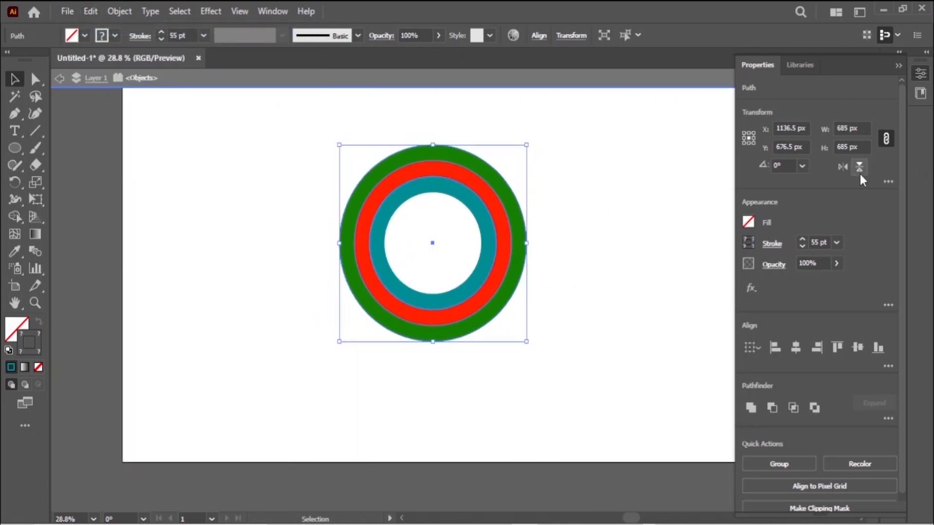
Enable Scale Strokes & Effects and enlarge all three rings to 839 px.
left_click(888, 181)
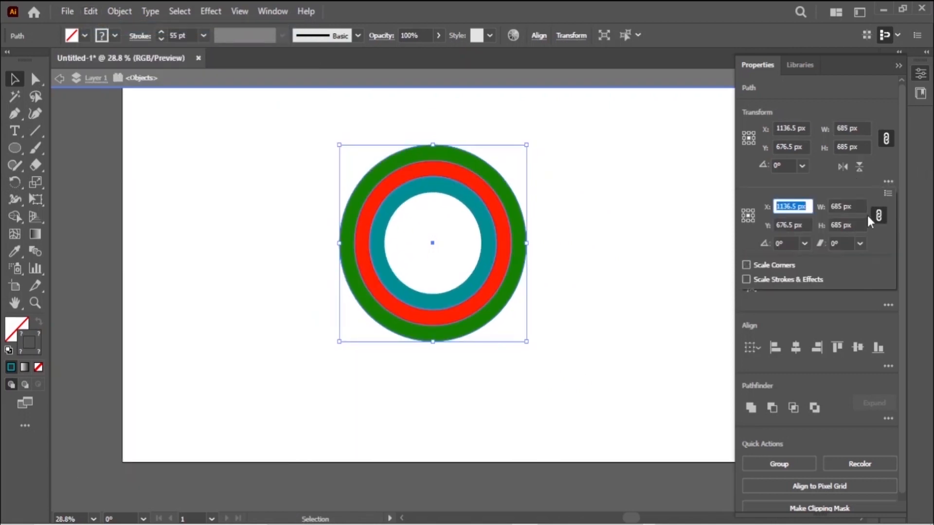
left_click(746, 279)
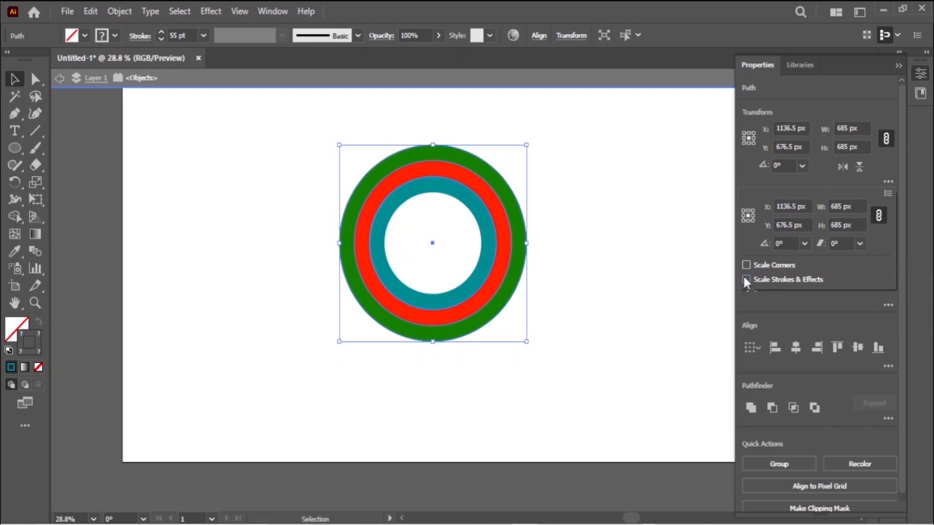
left_click(532, 346)
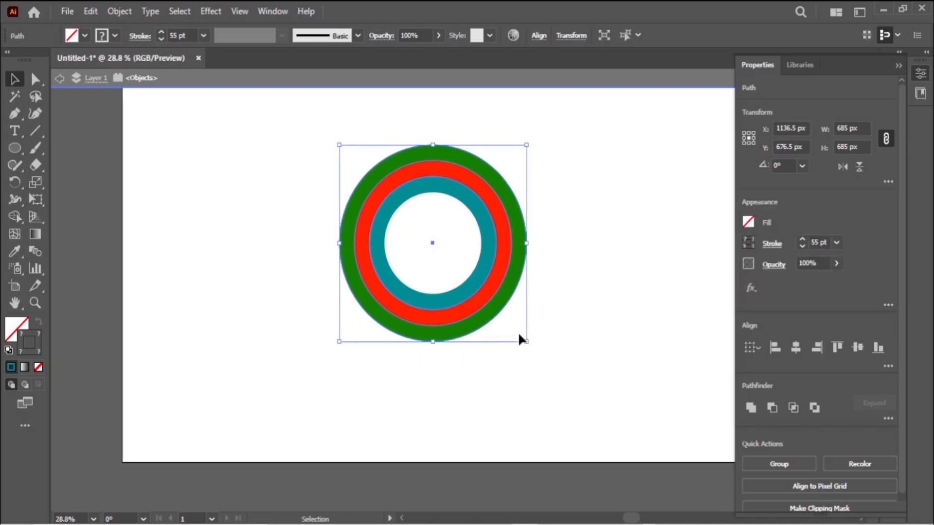
left_click_drag(527, 341, 550, 379)
scroll(590, 326, "up", 2)
left_click(603, 320)
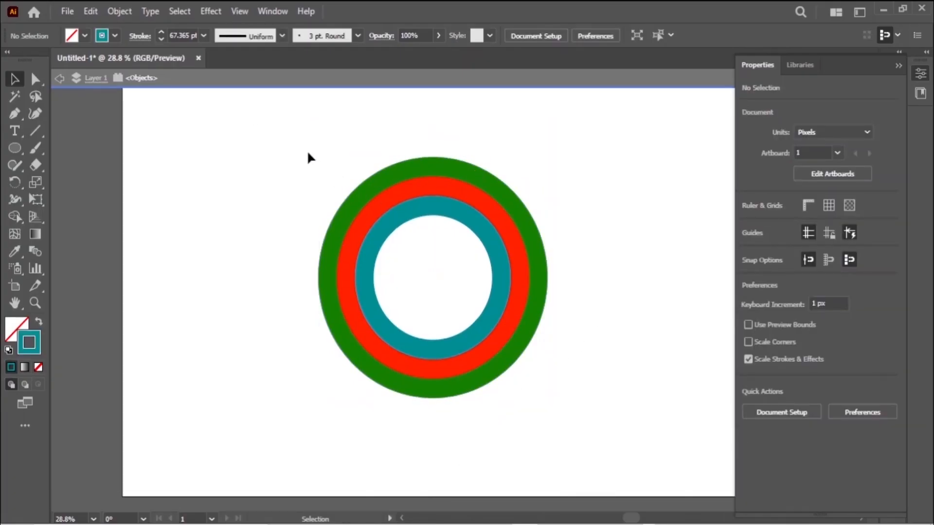
left_click_drag(308, 153, 521, 385)
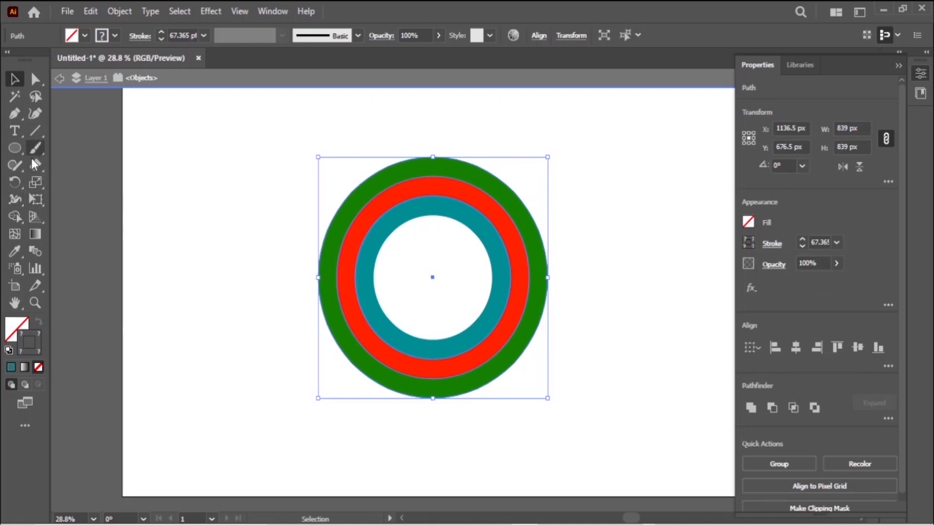
left_click_drag(42, 170, 100, 181)
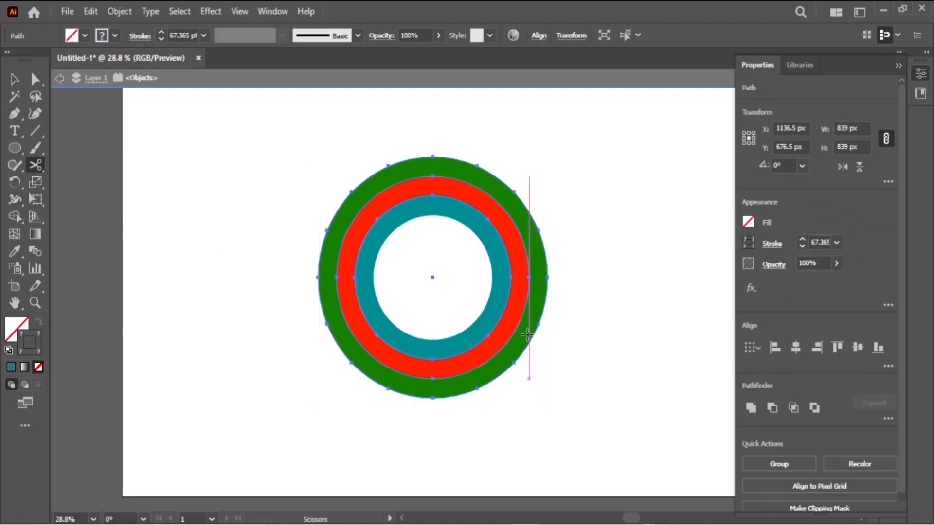
Cut the teal ring with the Scissors at its upper-left and left points.
left_click(373, 218)
left_click(356, 277)
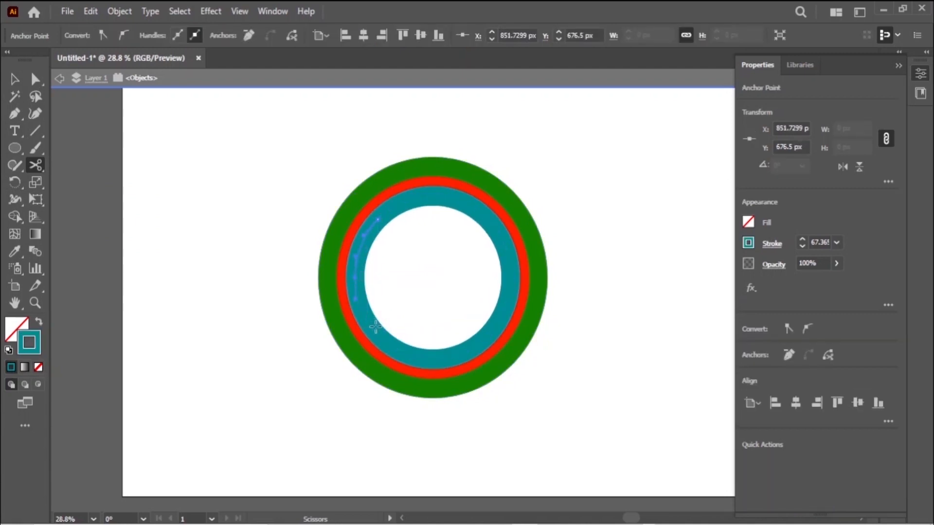
left_click(89, 11)
left_click(100, 25)
key("ctrl+z")
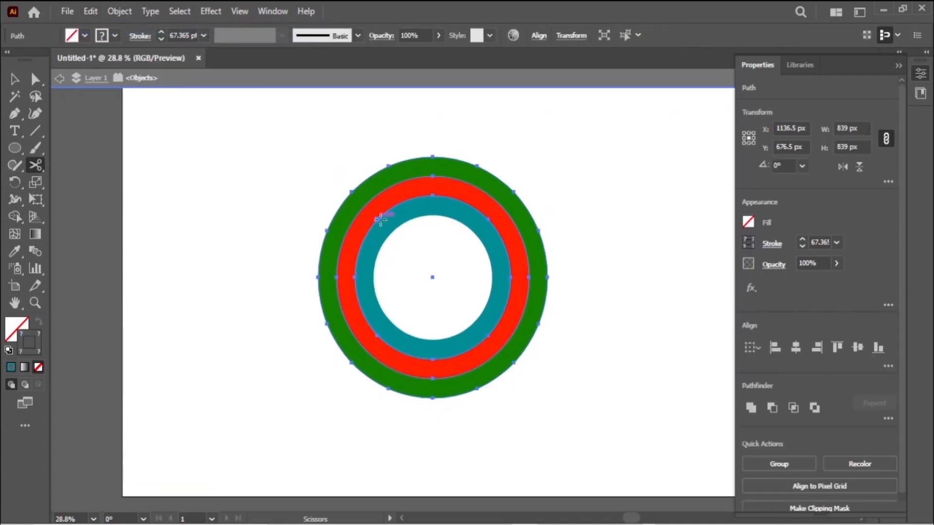
left_click(375, 219)
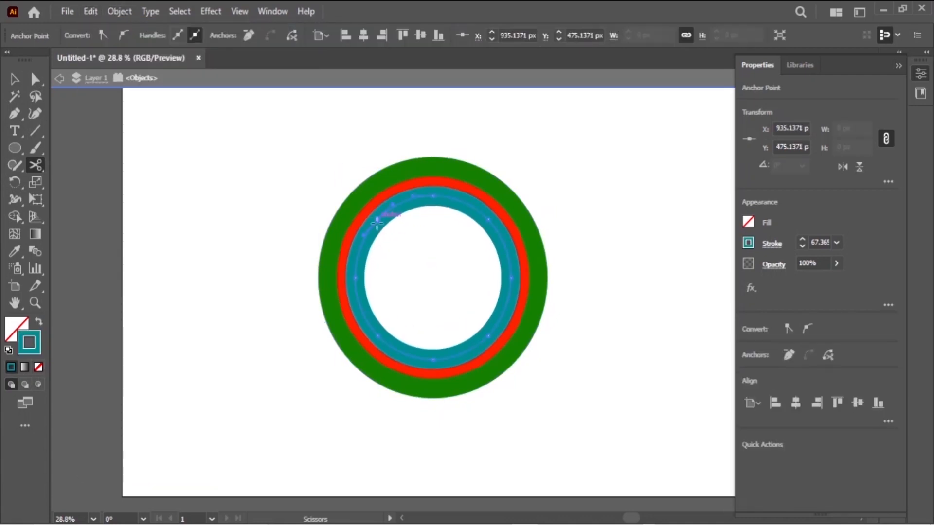
key("ctrl+z")
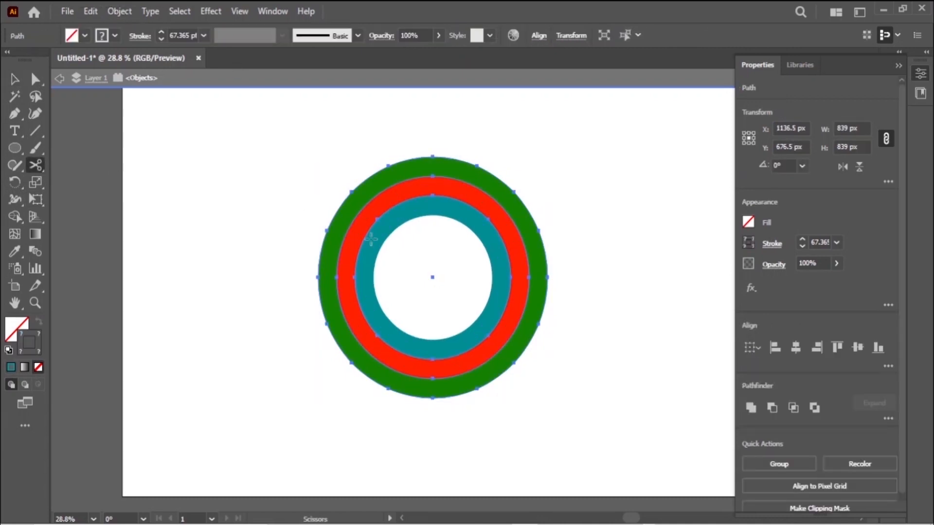
left_click(375, 218)
left_click(355, 277)
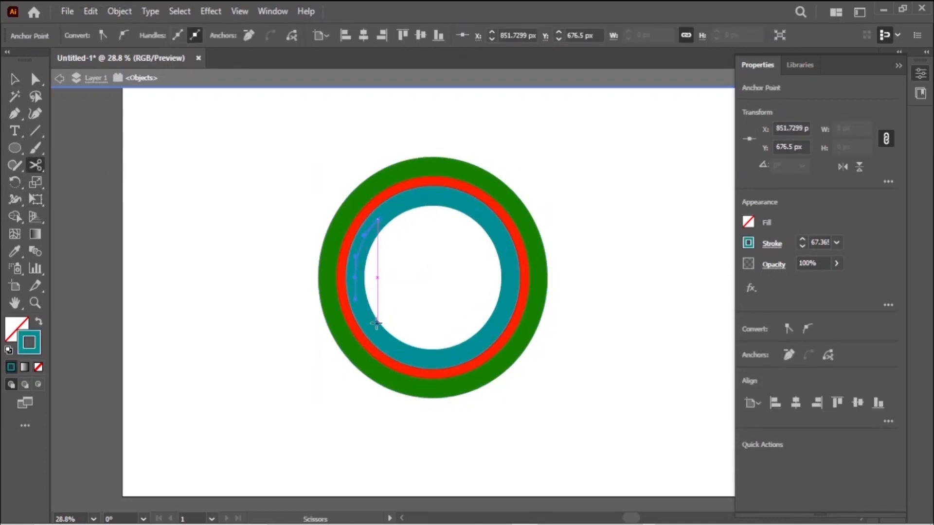
left_click(355, 277)
key("Return")
left_click(354, 277)
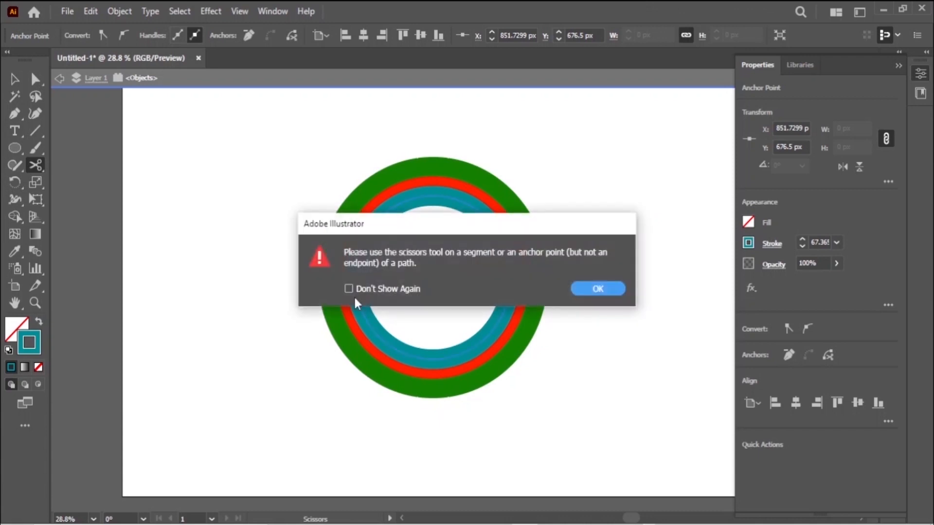
left_click(591, 290)
Delete the teal ring's bottom-left segment using Direct Selection.
left_click(37, 79)
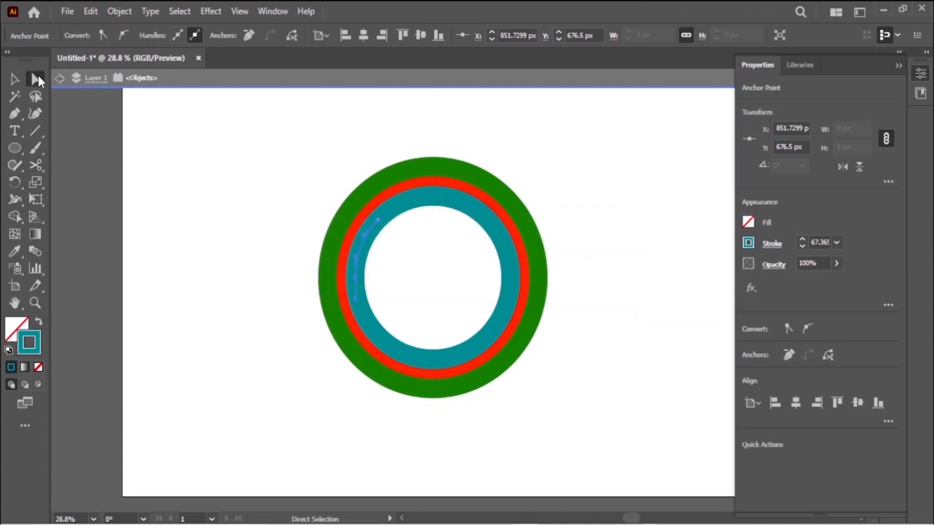
left_click(377, 221)
left_click(378, 221, "shift")
left_click(365, 239, "shift")
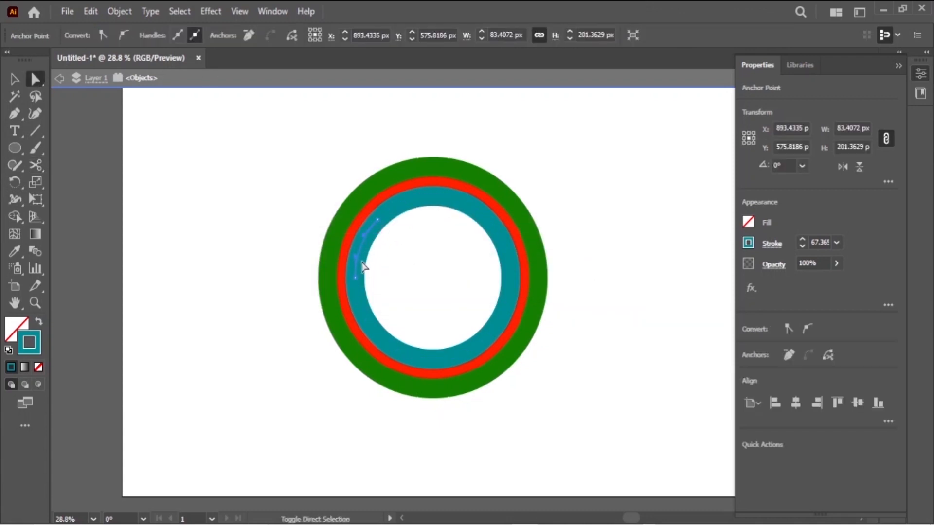
left_click(362, 263)
left_click(355, 277)
left_click(377, 336)
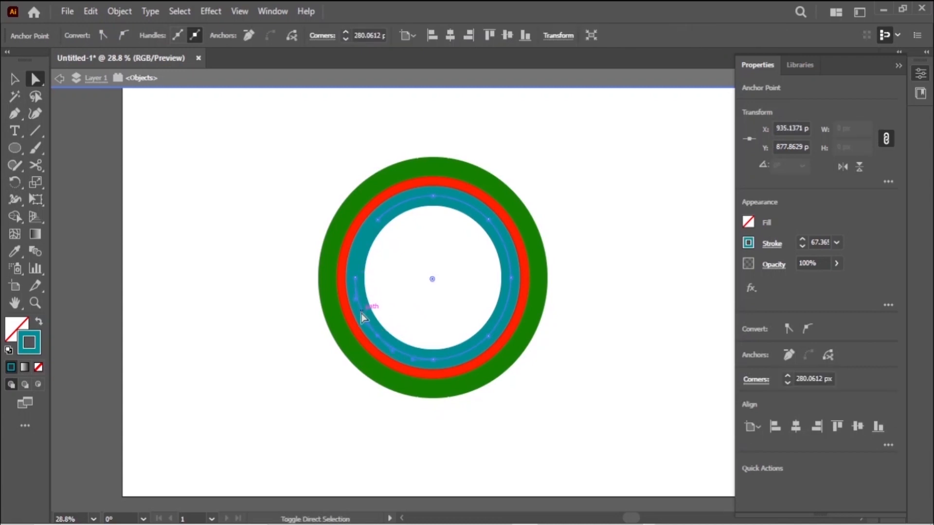
left_click(362, 311)
left_click(426, 362)
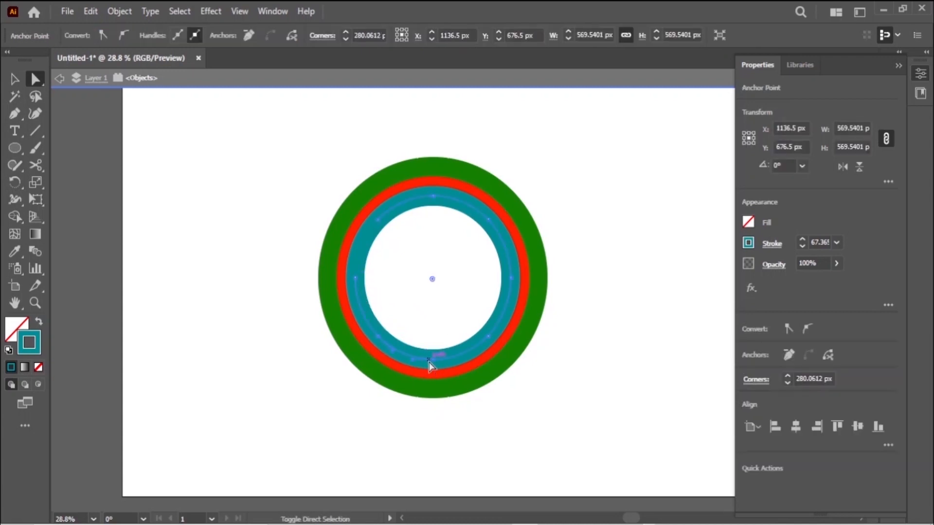
key("Delete")
Delete the teal ring's left, bottom-right and top sections, leaving a right-side teal arc.
left_click(355, 280)
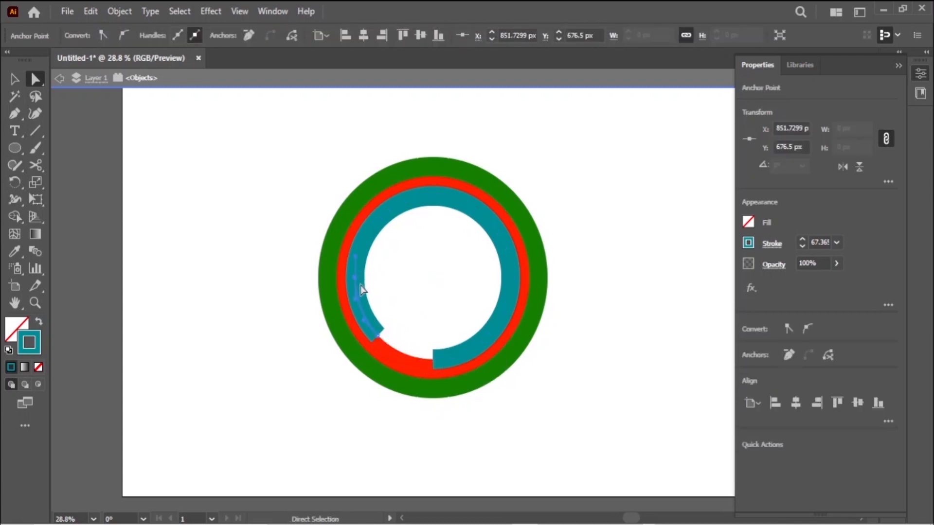
key("Delete")
left_click(376, 238)
key("Delete")
left_click(394, 229)
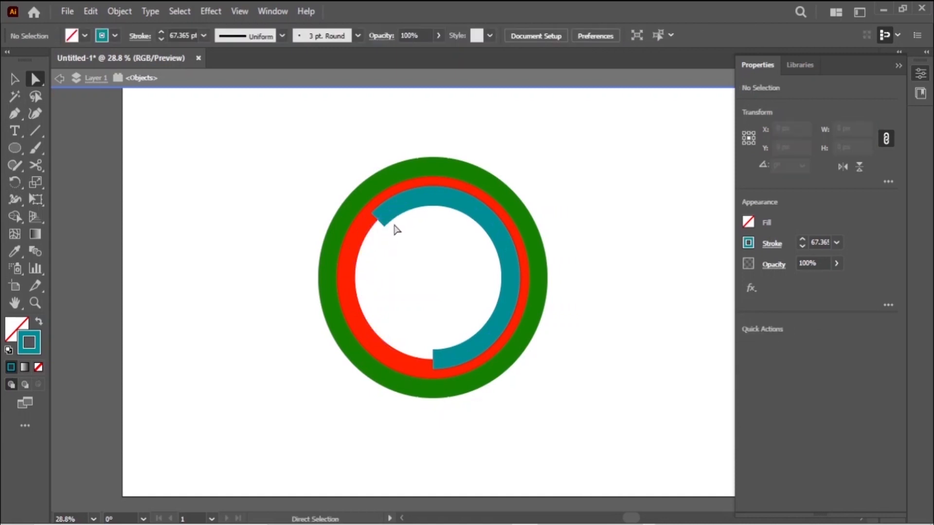
left_click(483, 344)
key("Delete")
left_click(419, 211)
key("Delete")
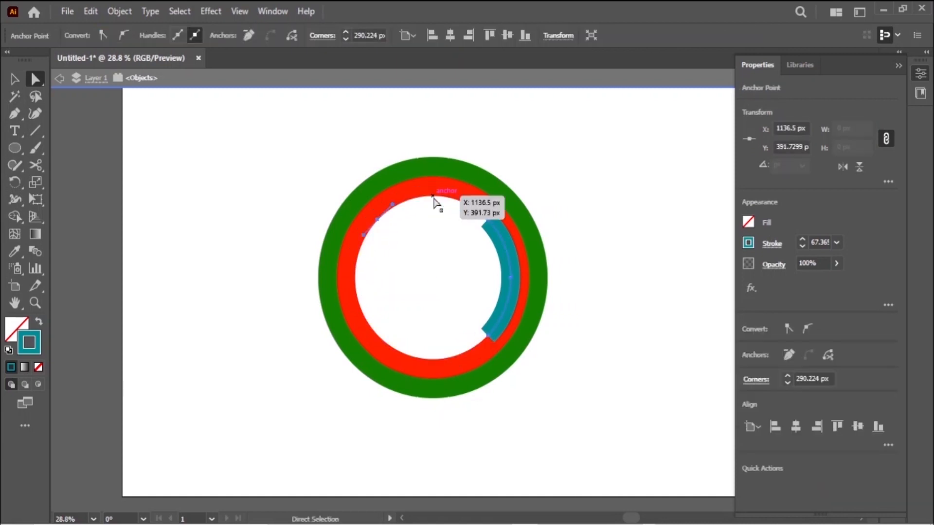
Cut the red ring with the Scissors at its upper left and lower left.
key("c")
left_click(342, 214)
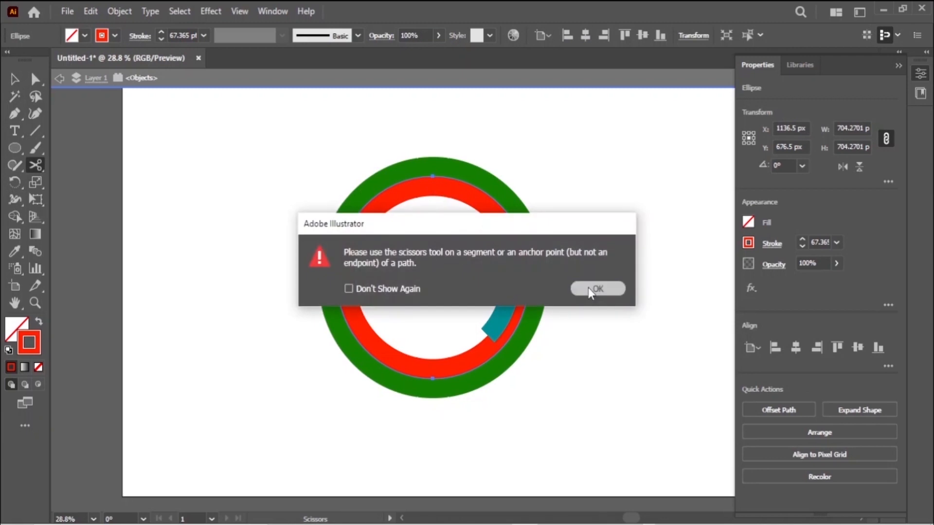
left_click(598, 288)
left_click(433, 176)
left_click(368, 204)
left_click(368, 204)
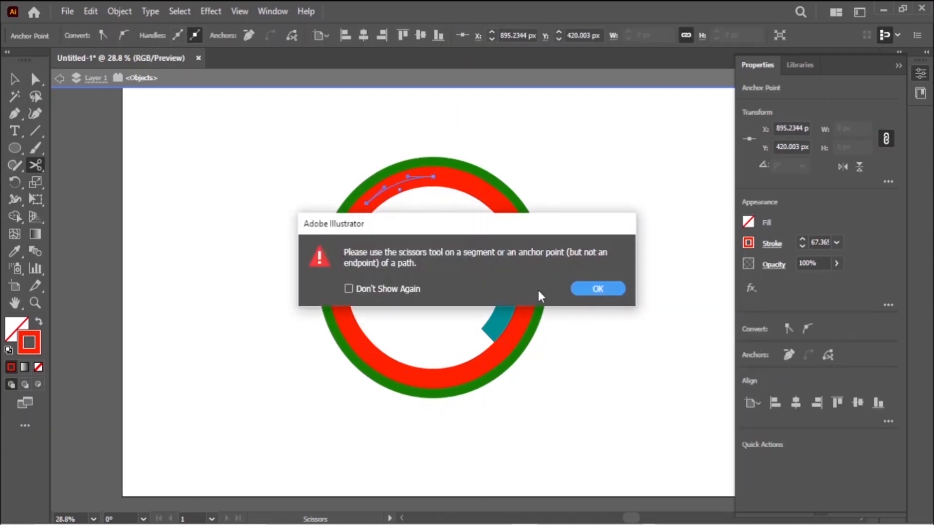
left_click(594, 290)
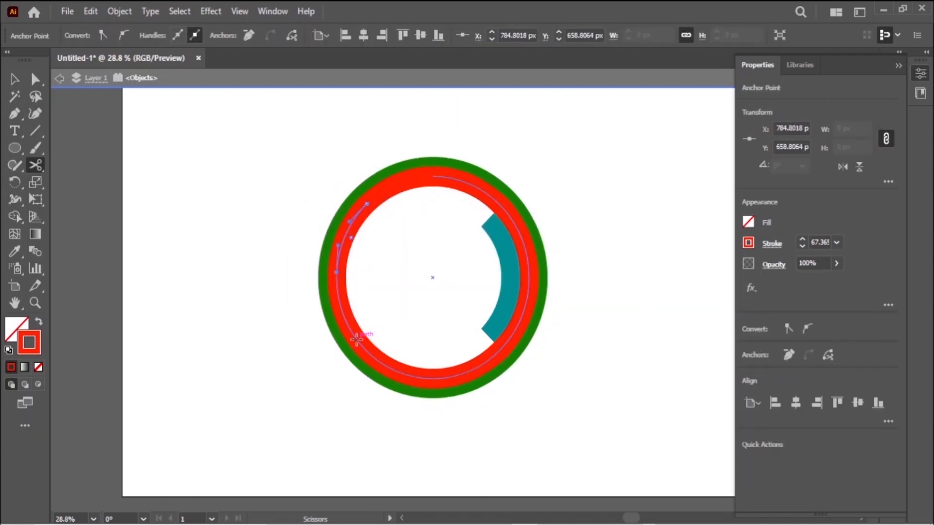
left_click(399, 371)
Delete the red ring's top-left arc and top-right quarter.
left_click(36, 79)
left_click(392, 190)
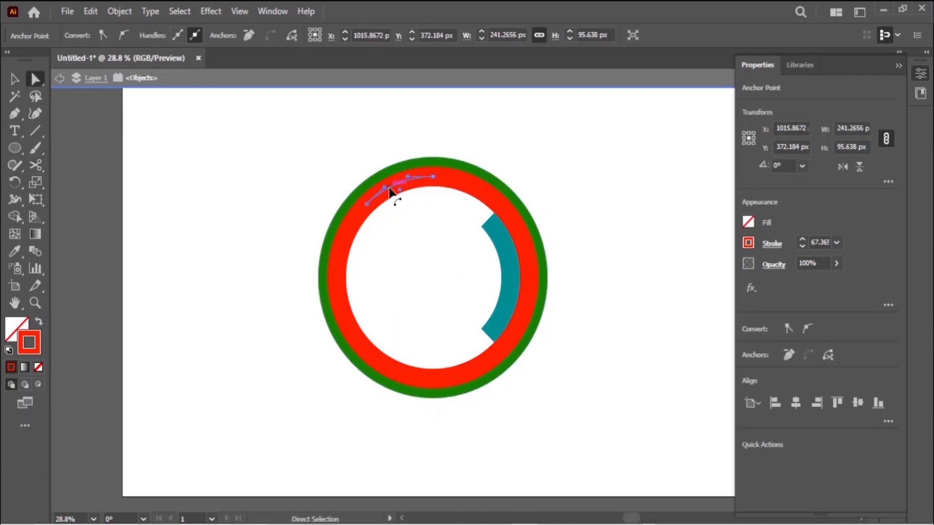
key("Delete")
left_click(499, 196)
key("Delete")
key("Delete")
key("v")
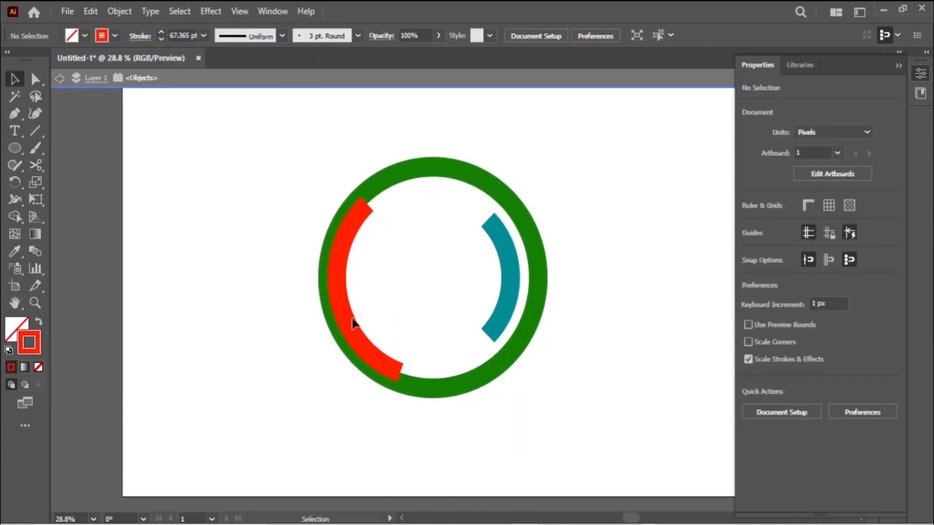
left_click(350, 323)
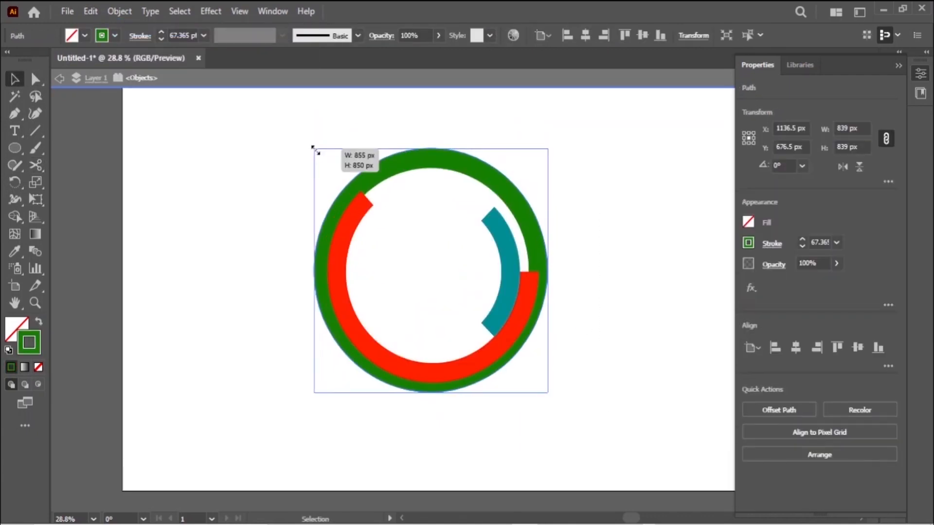
Cut the green ring at its bottom and lower left, deleting the small piece between.
key("c")
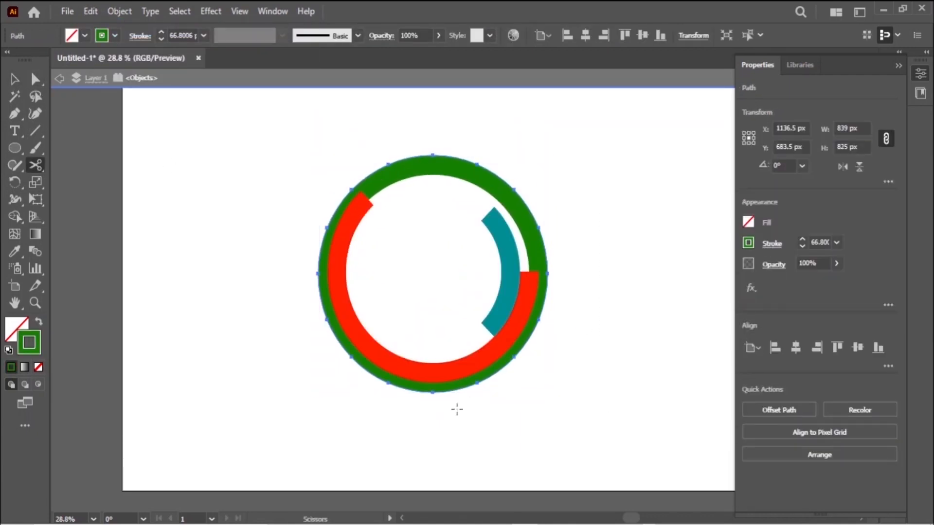
left_click(390, 384)
left_click(328, 319)
left_click(36, 80)
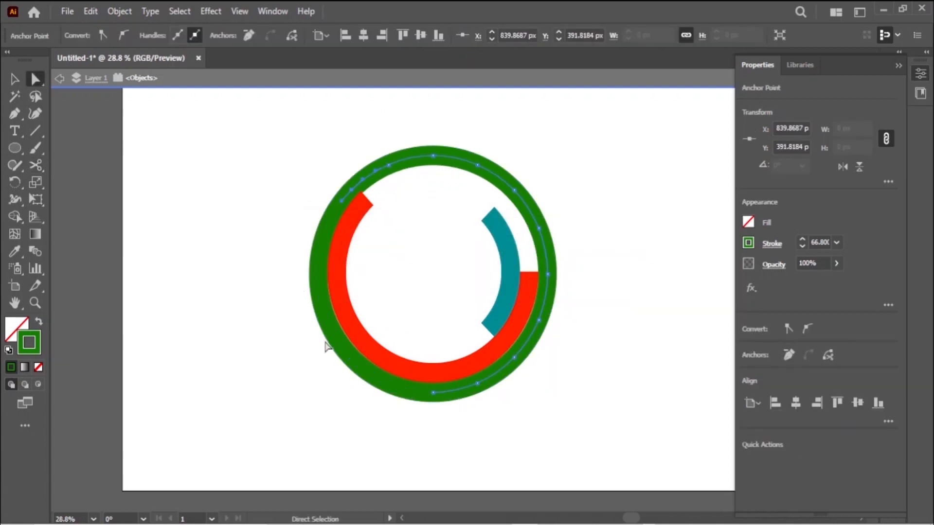
left_click(339, 335)
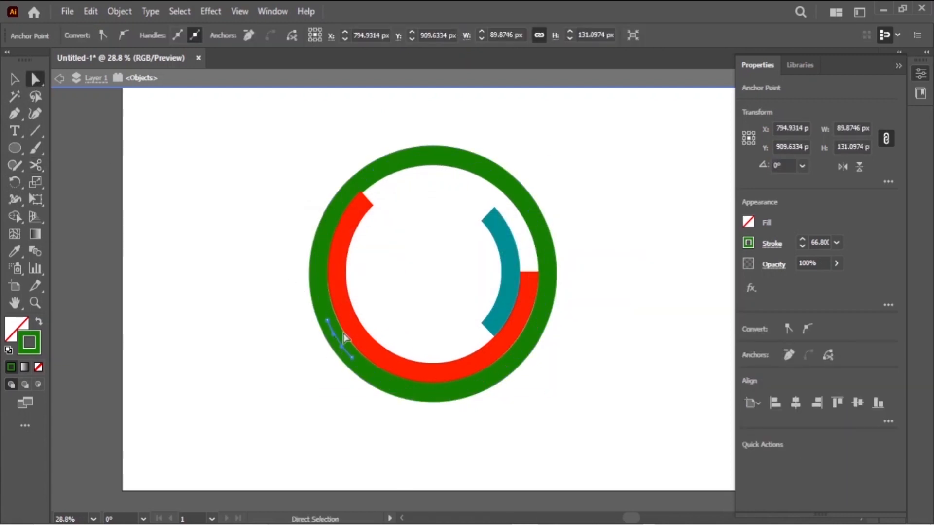
key("Delete")
Delete the green ring's lower end pieces and its lower-right segment.
key("ctrl+shift+a")
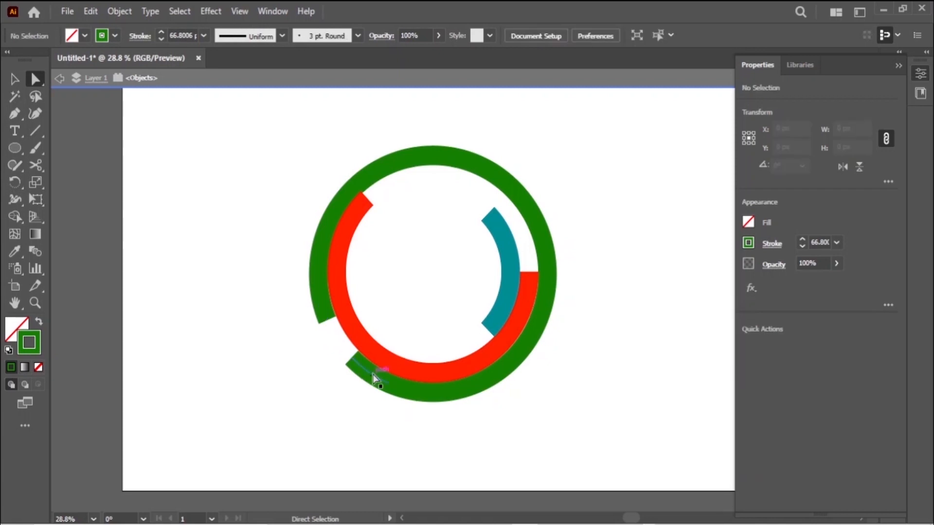
left_click(375, 378)
key("Delete")
key("ctrl+shift+a")
left_click(403, 391)
key("Delete")
key("ctrl+shift+a")
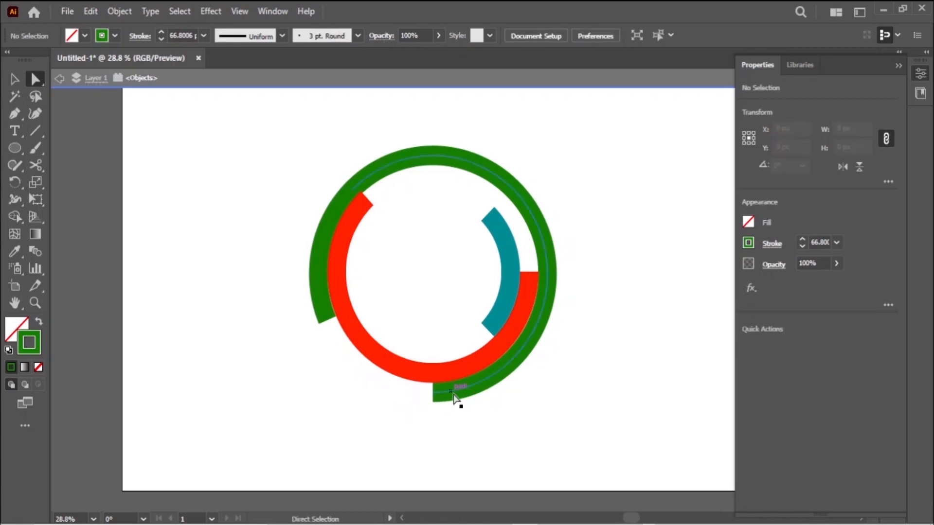
left_click(459, 390)
key("Delete")
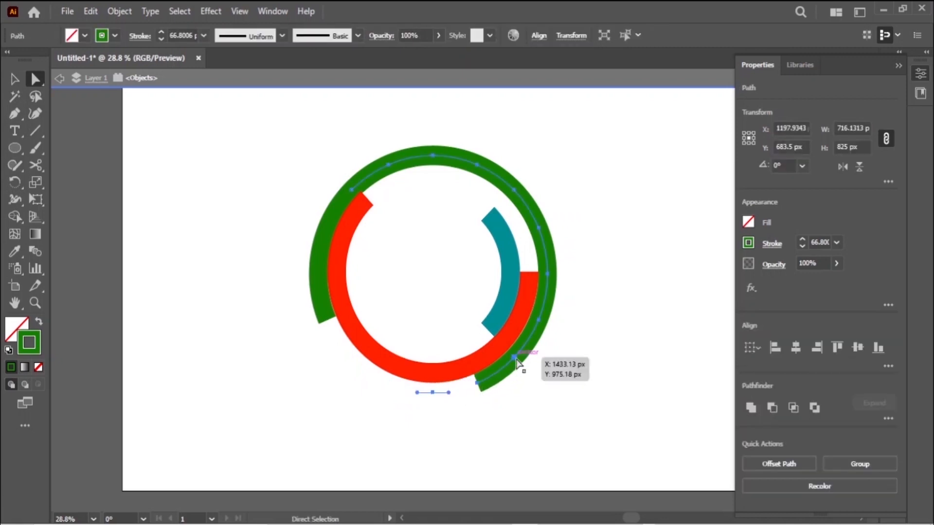
key("ctrl+shift+a")
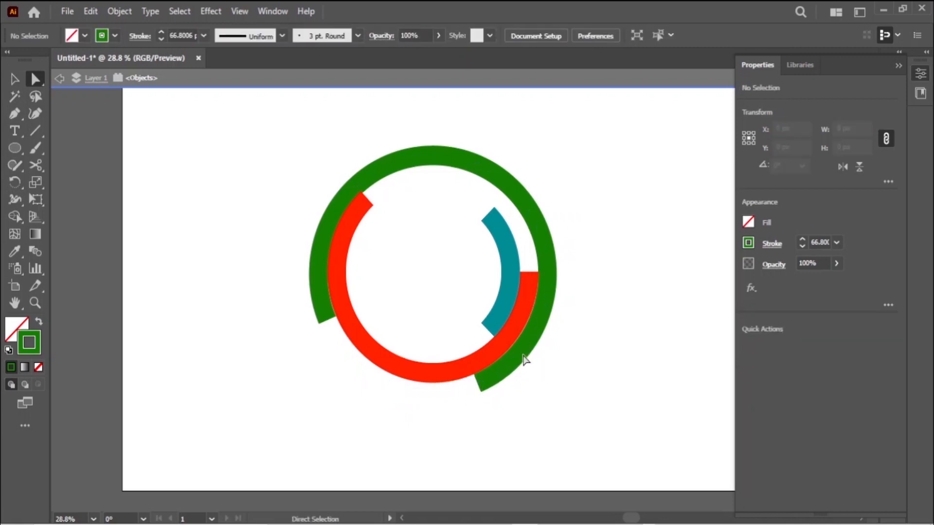
left_click(514, 365)
key("Delete")
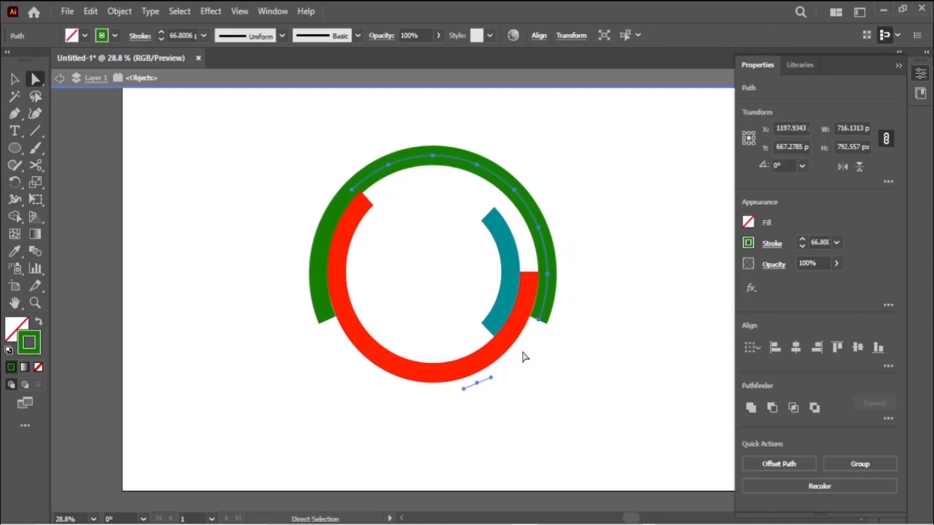
key("ctrl+shift+a")
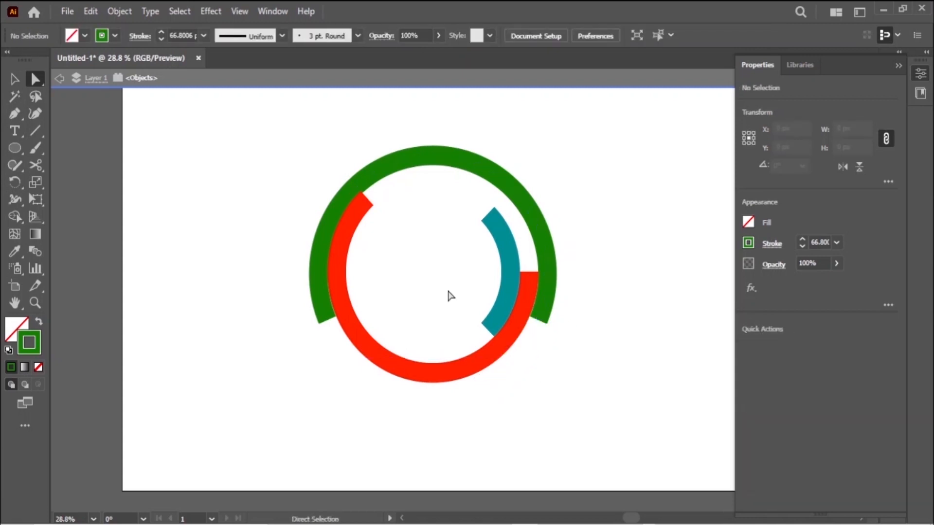
Remove the green ring's leftover left-side anchors and stray points, then select all arcs.
left_click(318, 274)
key("Delete")
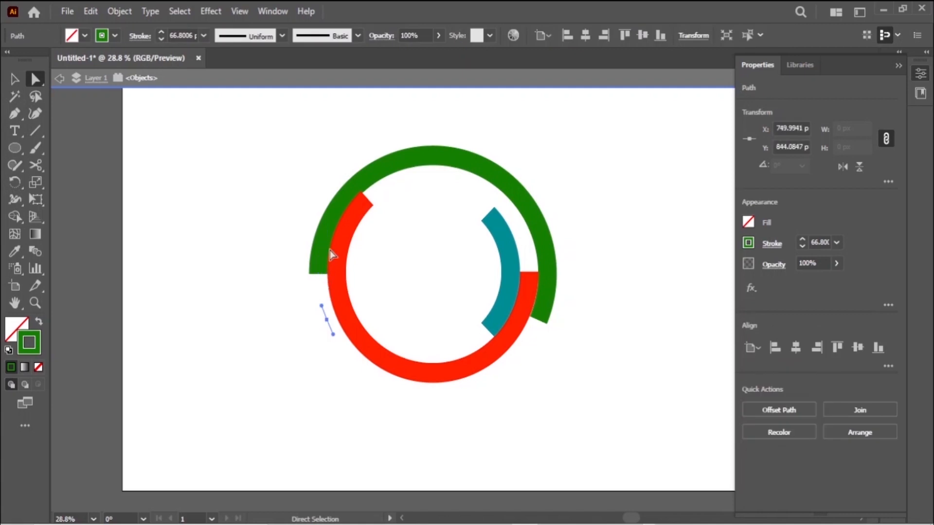
left_click(327, 235)
key("Delete")
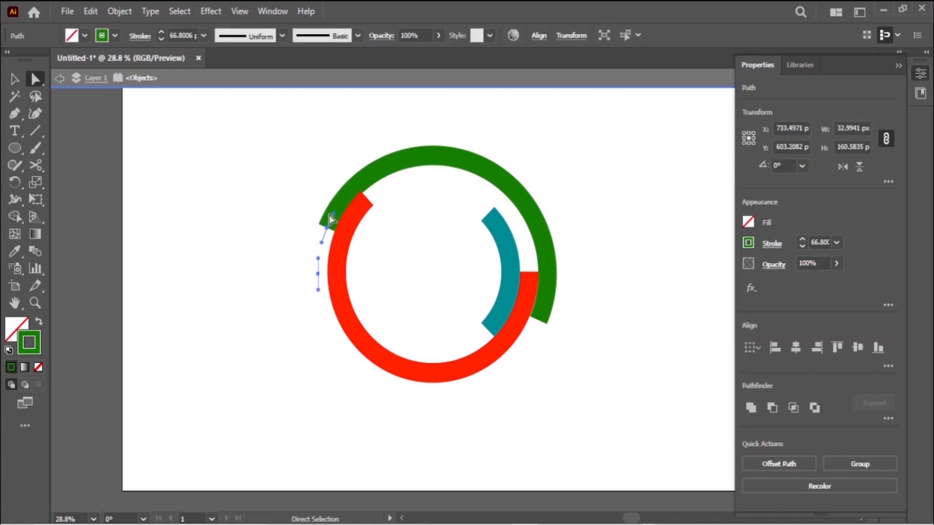
key("Delete")
left_click(332, 215)
key("Delete")
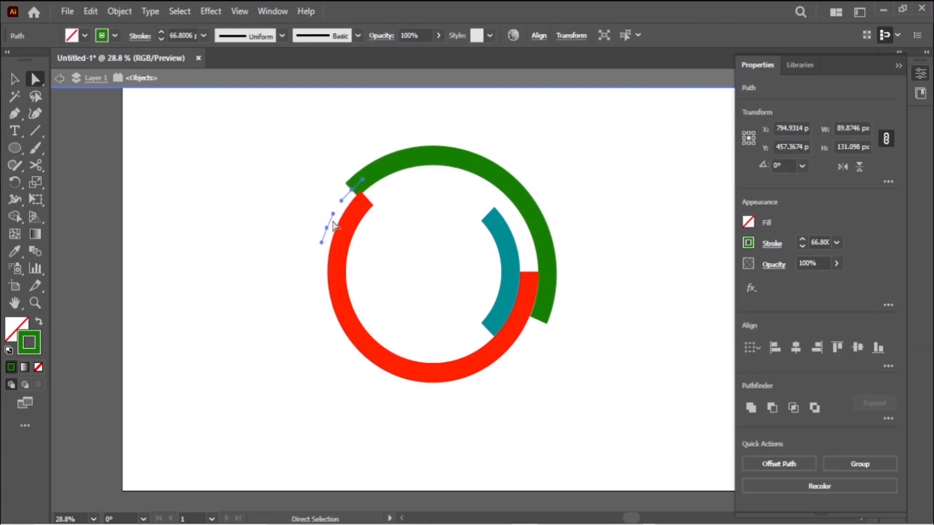
left_click(14, 79)
key("ctrl+a")
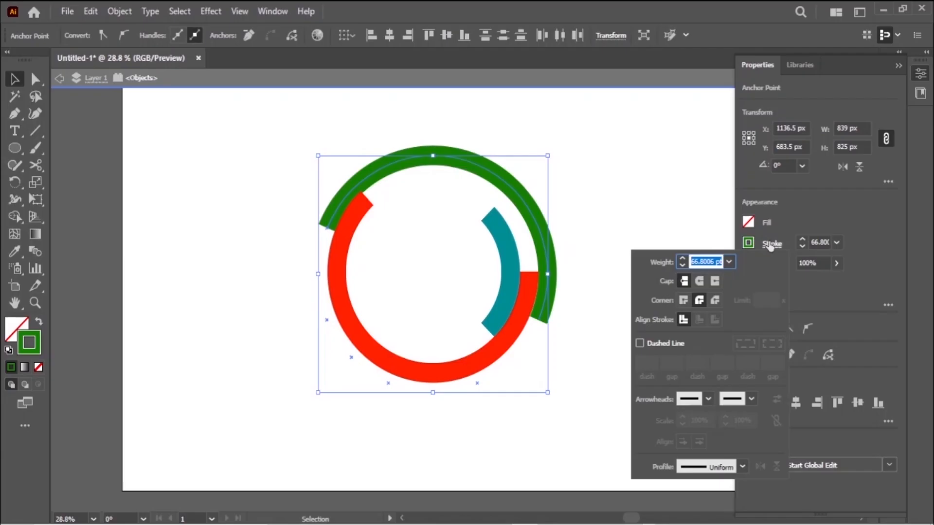
Try round and miter joins plus round, butt and projecting caps on the arcs' strokes.
left_click(699, 301)
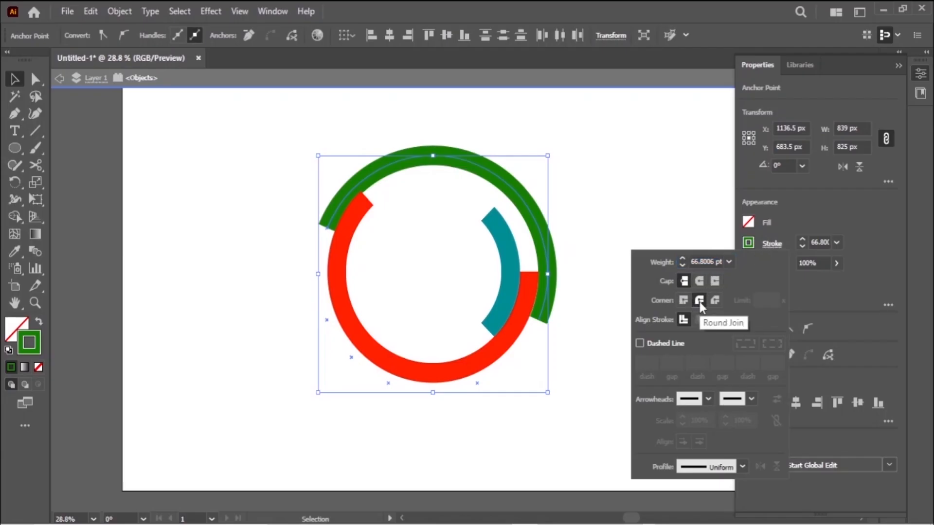
left_click(583, 366)
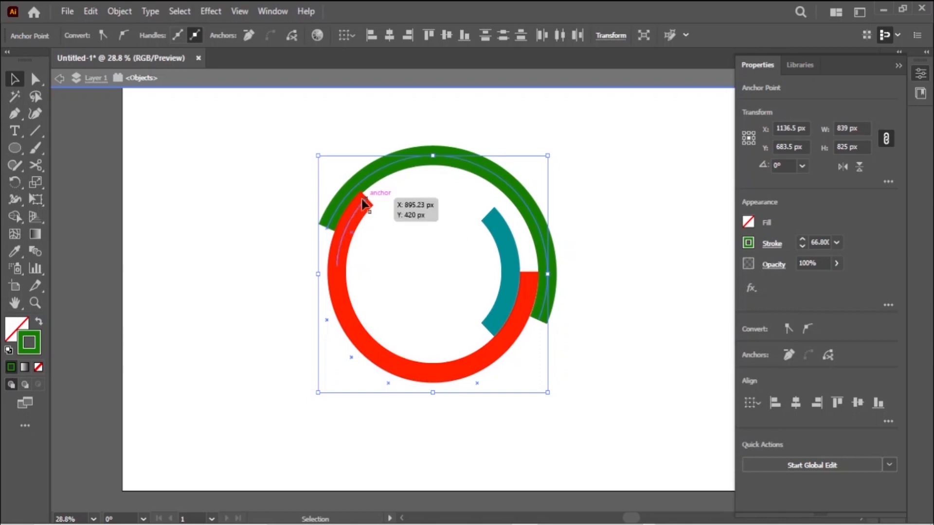
left_click(253, 183)
left_click_drag(253, 182, 584, 308)
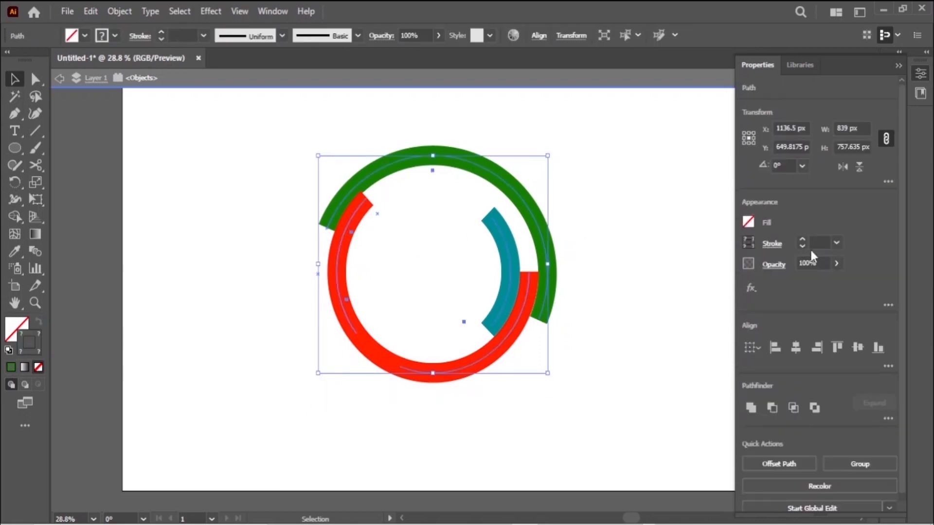
left_click(770, 245)
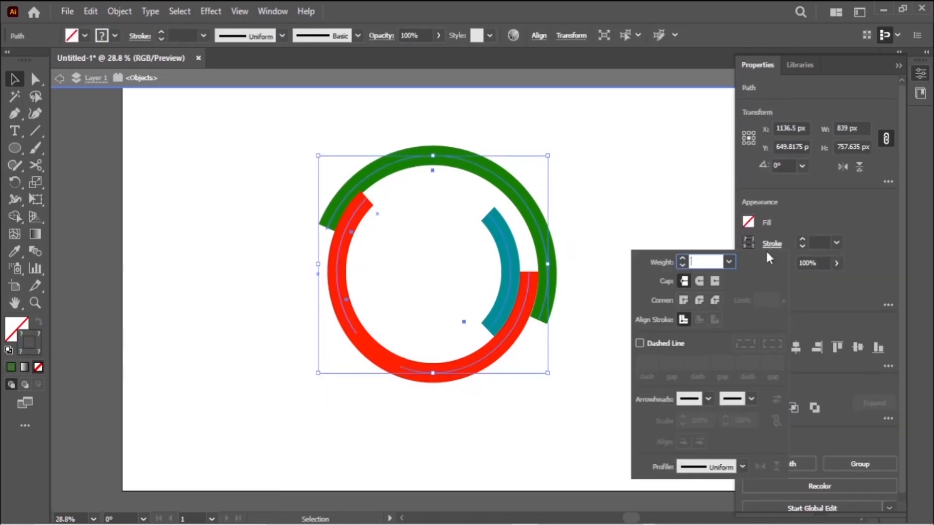
left_click(699, 300)
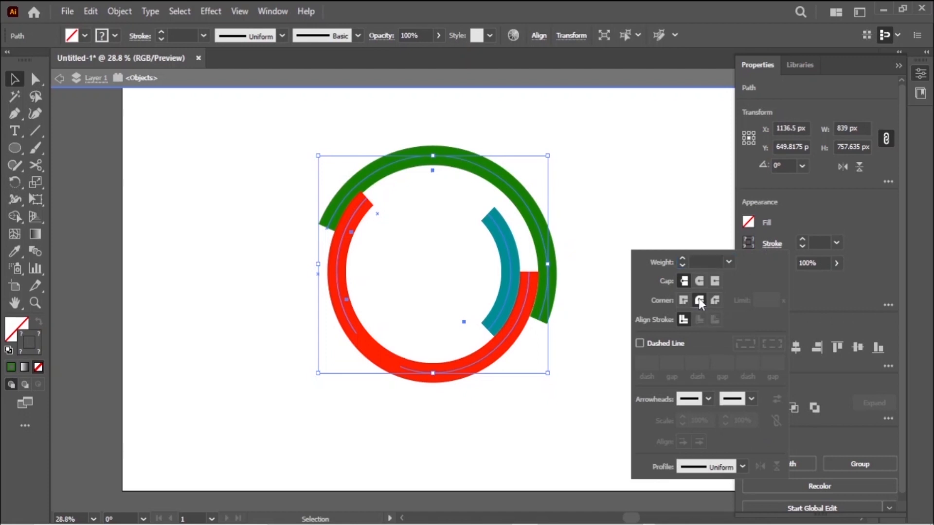
left_click(699, 282)
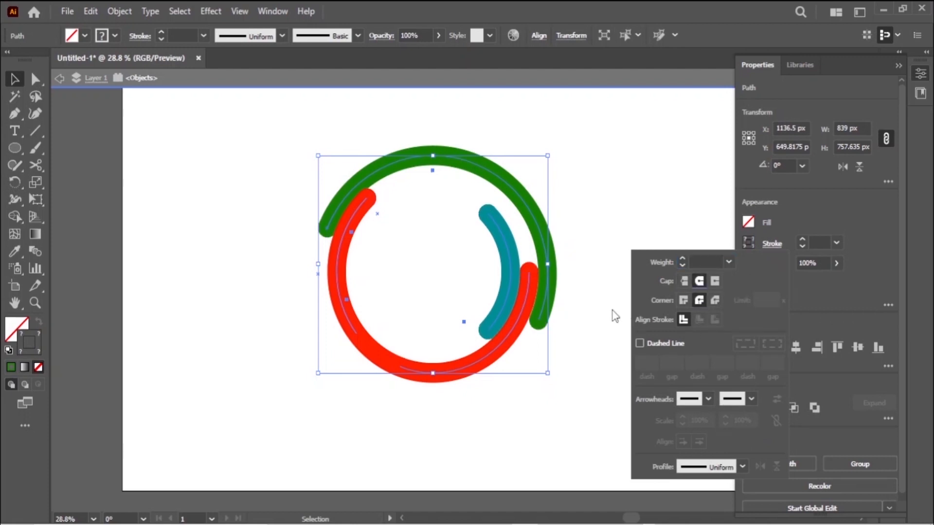
left_click(683, 300)
left_click(714, 281)
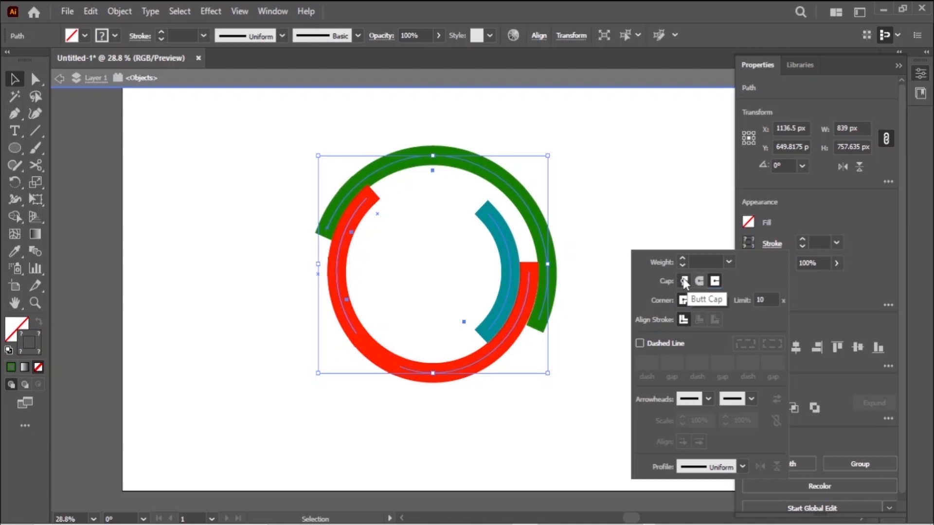
left_click(684, 281)
left_click(714, 281)
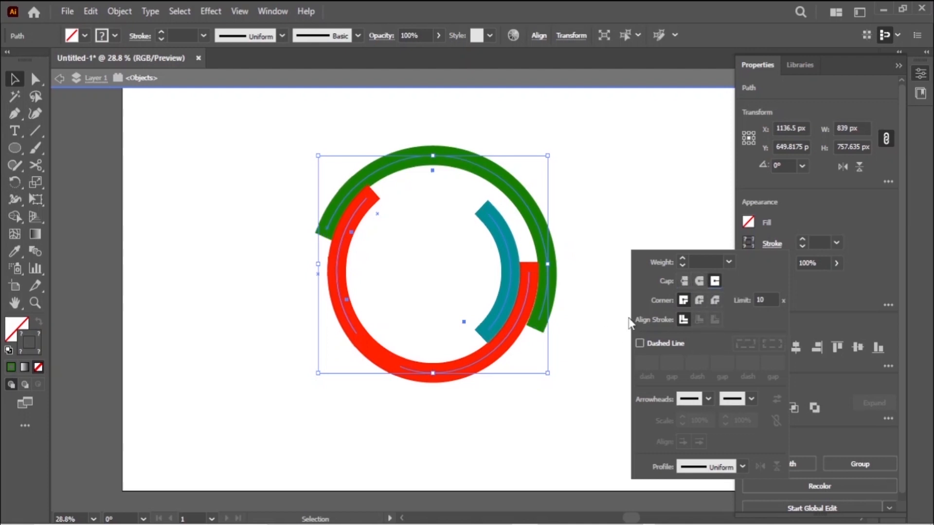
key("ctrl+shift+a")
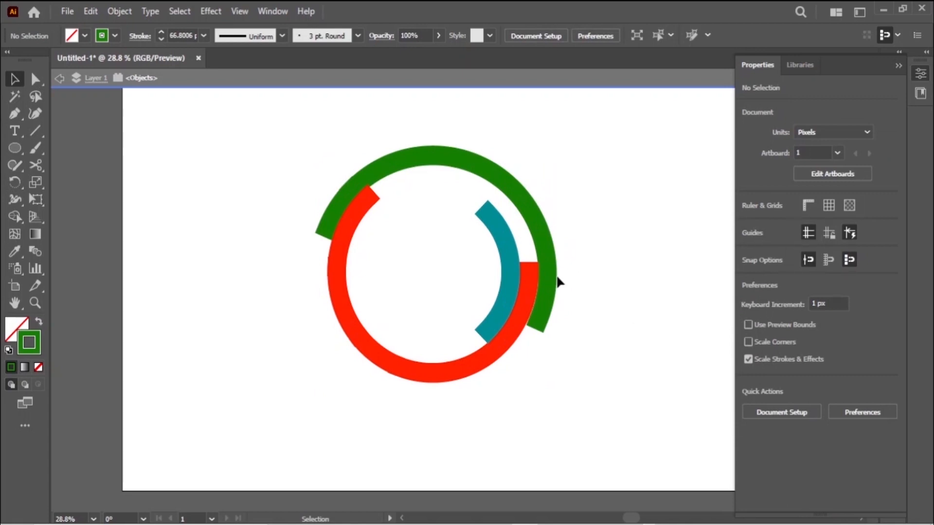
Set Round Cap on all the arcs and hide the selection edges.
left_click_drag(295, 125, 525, 312)
left_click(771, 244)
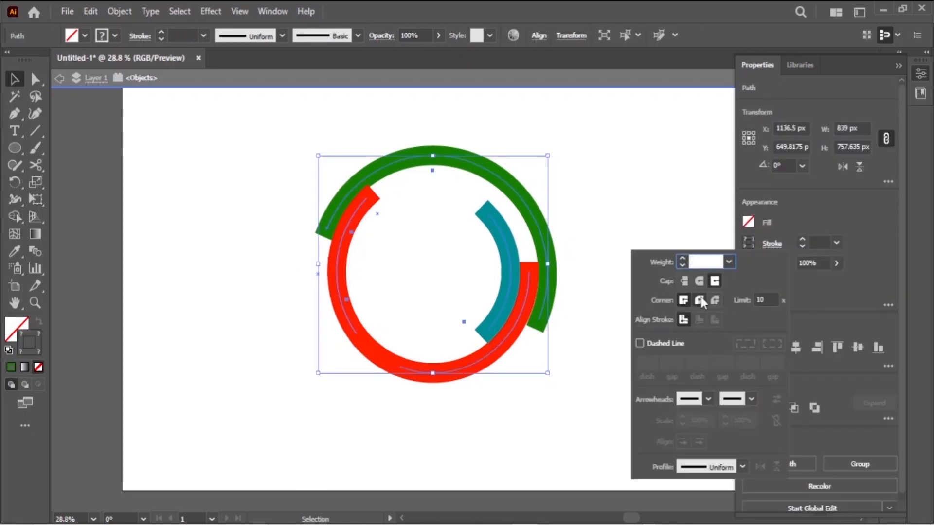
left_click(699, 281)
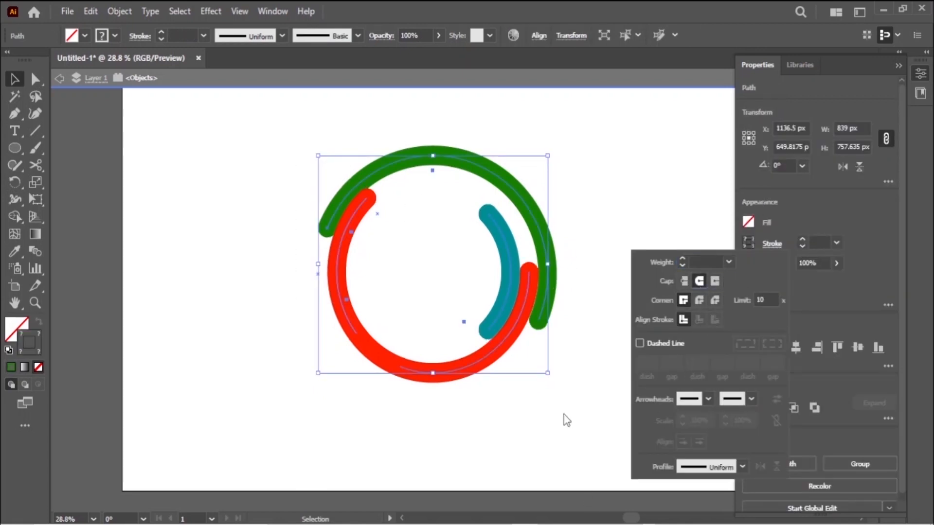
left_click(722, 356)
left_click_drag(307, 206, 636, 447)
key("ctrl+h")
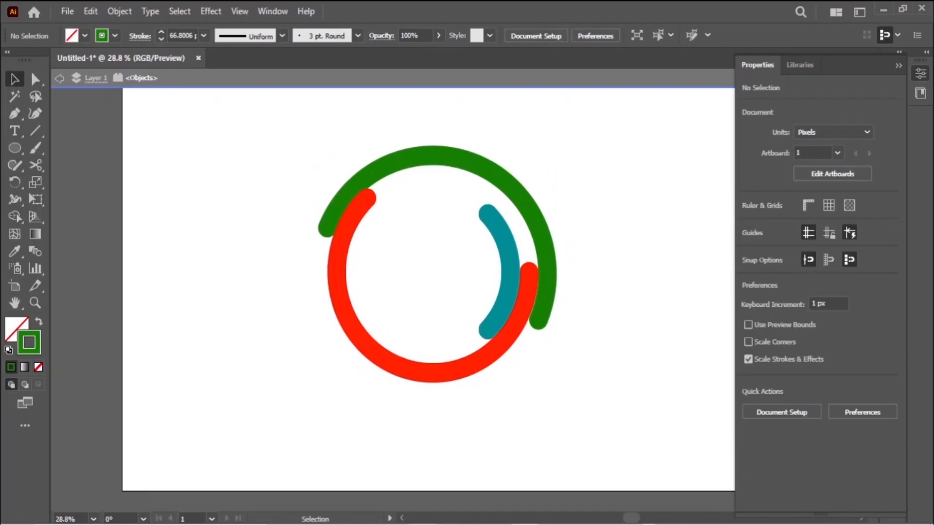
left_click_drag(301, 140, 568, 348)
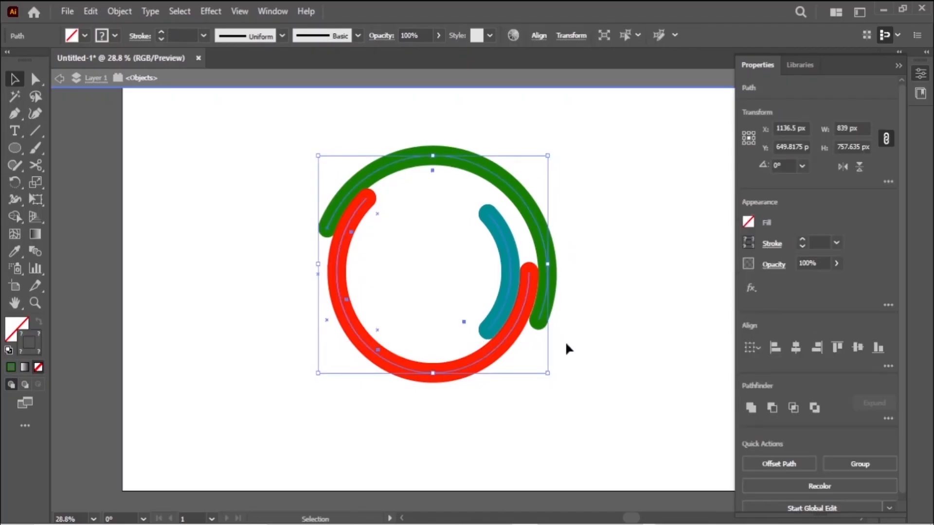
key("a")
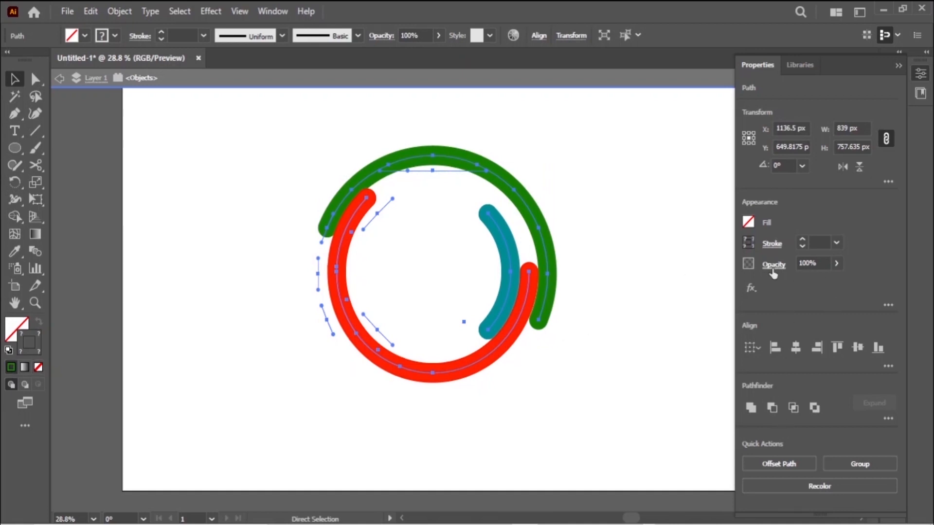
left_click(836, 263)
left_click_drag(800, 284, 799, 284)
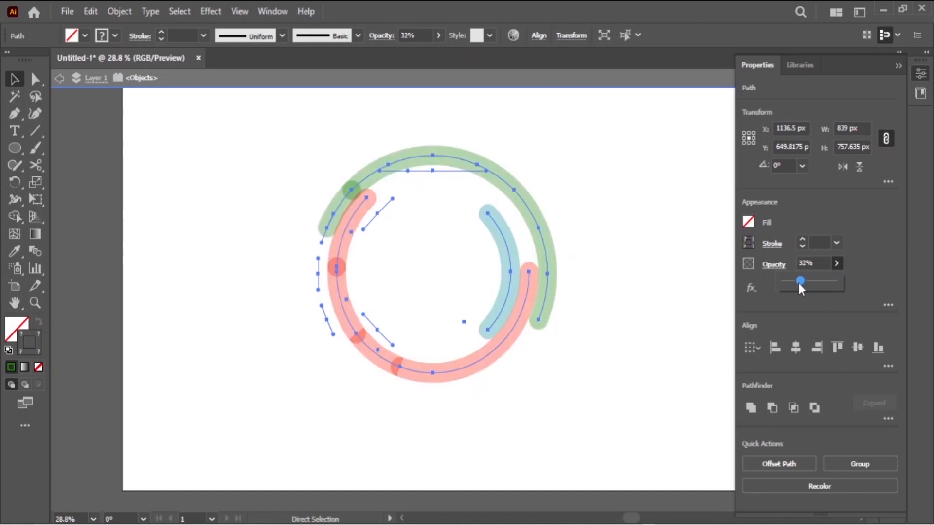
key("v")
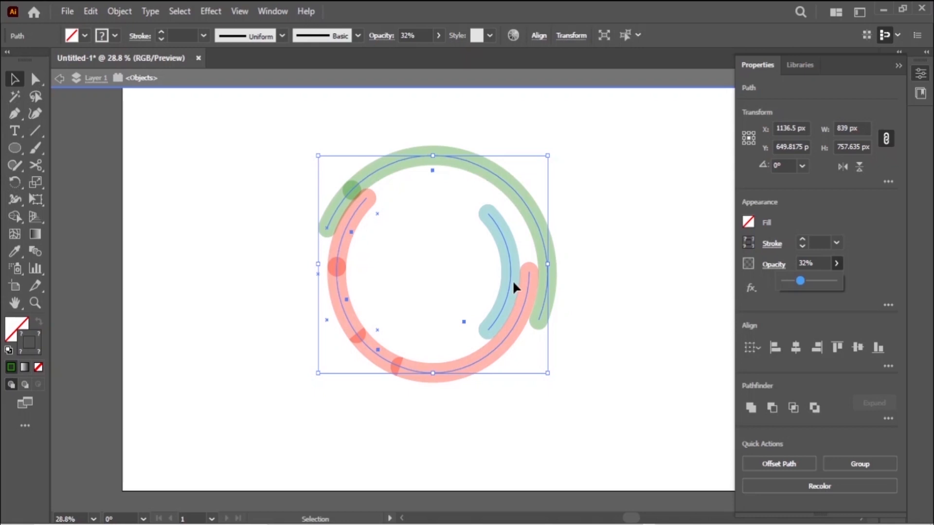
key("ctrl+shift+a")
key("ctrl+z")
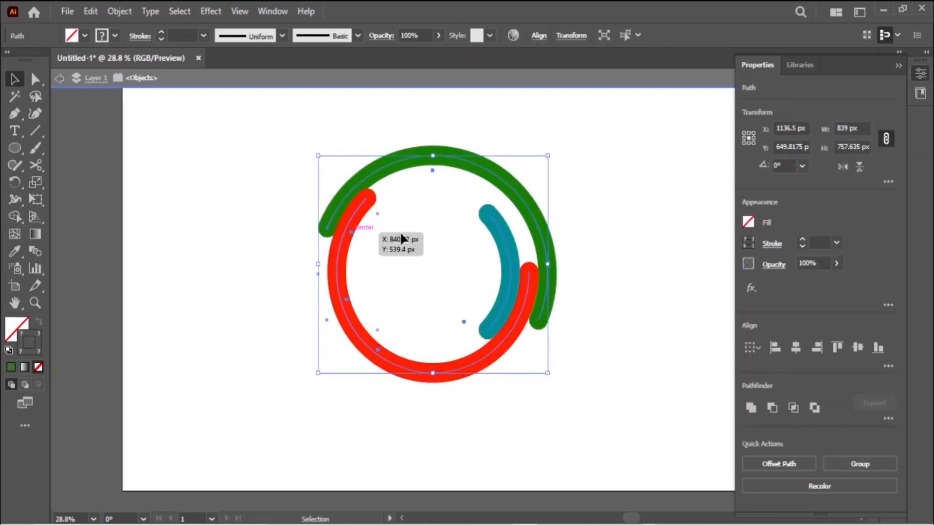
left_click_drag(554, 154, 559, 314)
Draw a rectangle with the Rectangle Tool covering the whole artboard.
left_click(591, 261)
left_click(10, 150)
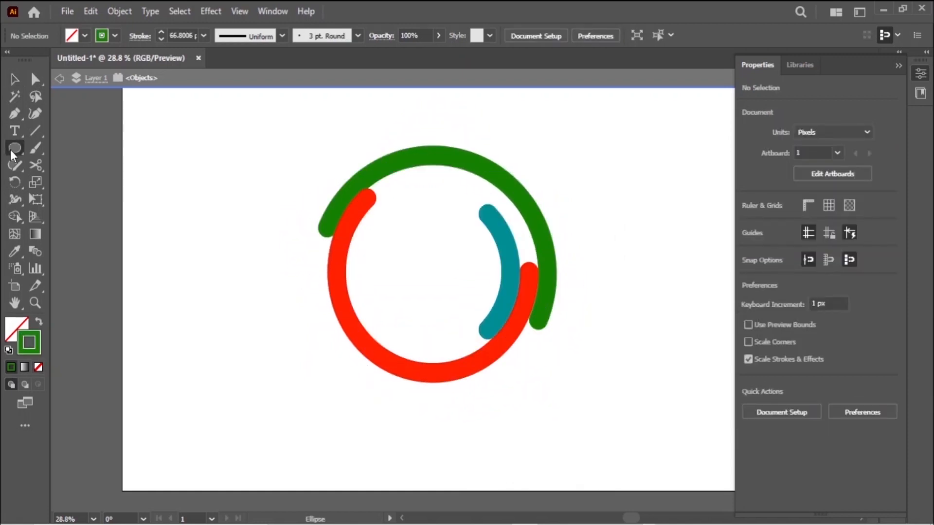
left_click(10, 150)
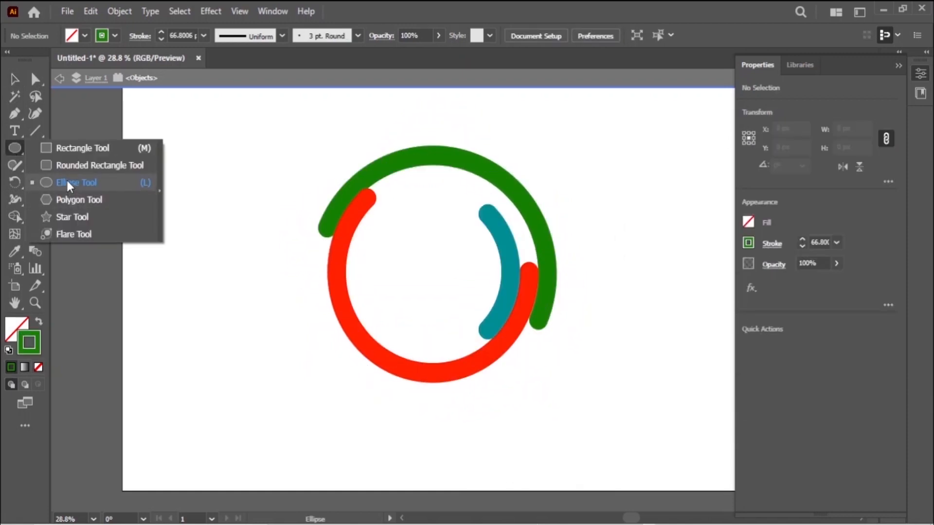
left_click(72, 149)
scroll(175, 172, "up", 1)
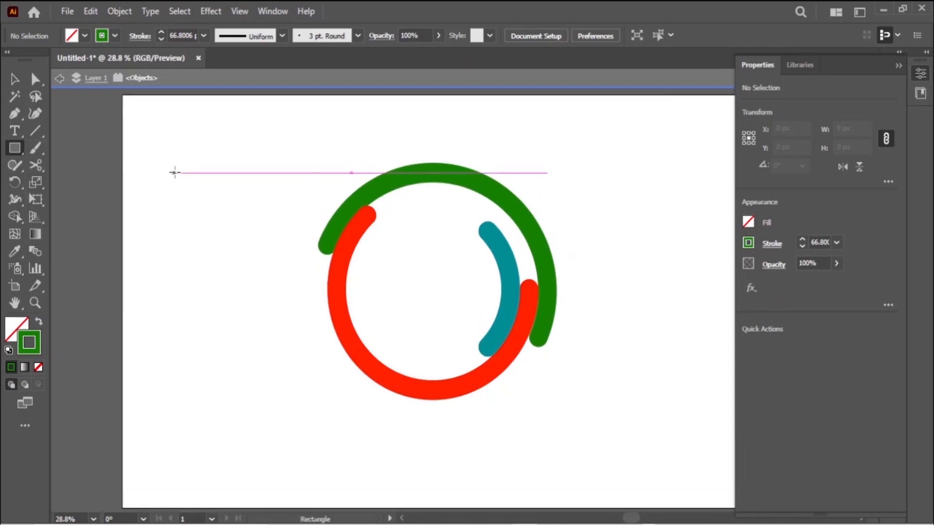
scroll(128, 128, "up", 1)
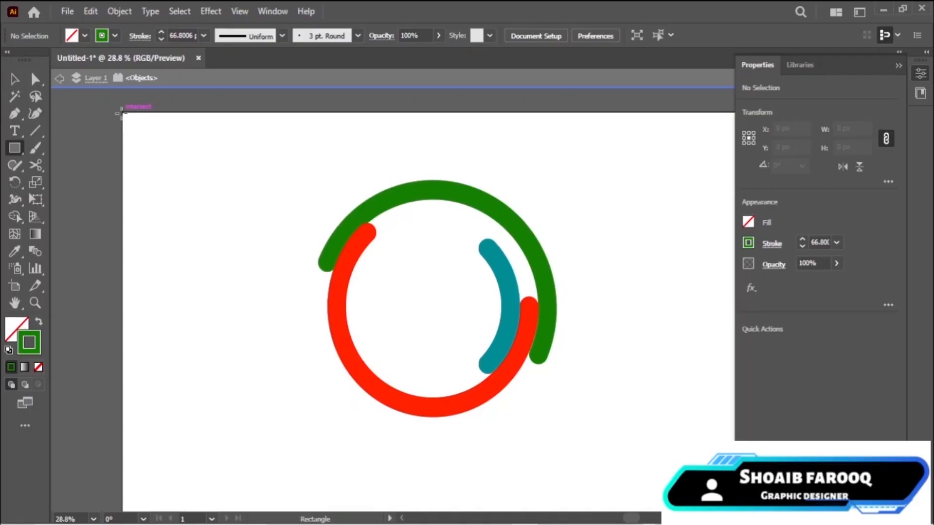
mouse_move(120, 112)
left_mouse_down()
mouse_move(202, 177)
mouse_move(807, 509)
mouse_move(709, 444)
left_mouse_up()
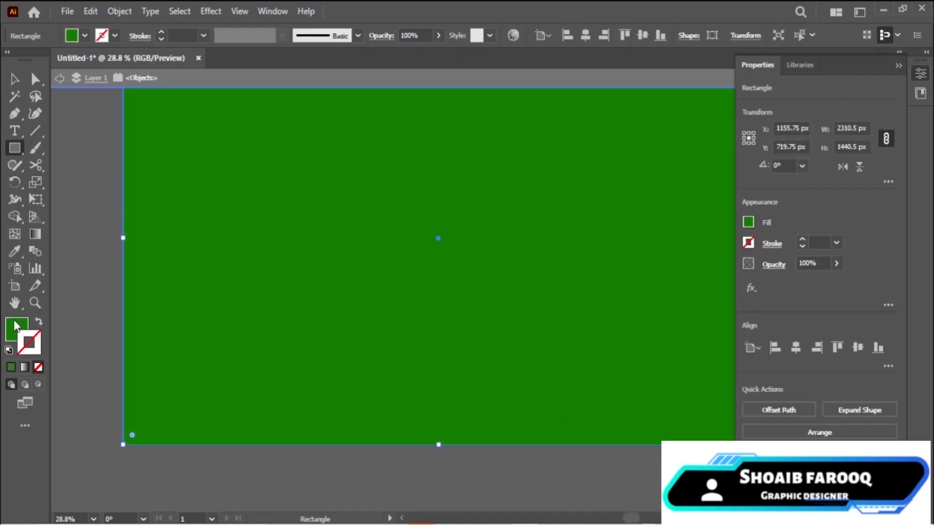
Fill the new rectangle with black.
left_click(14, 321)
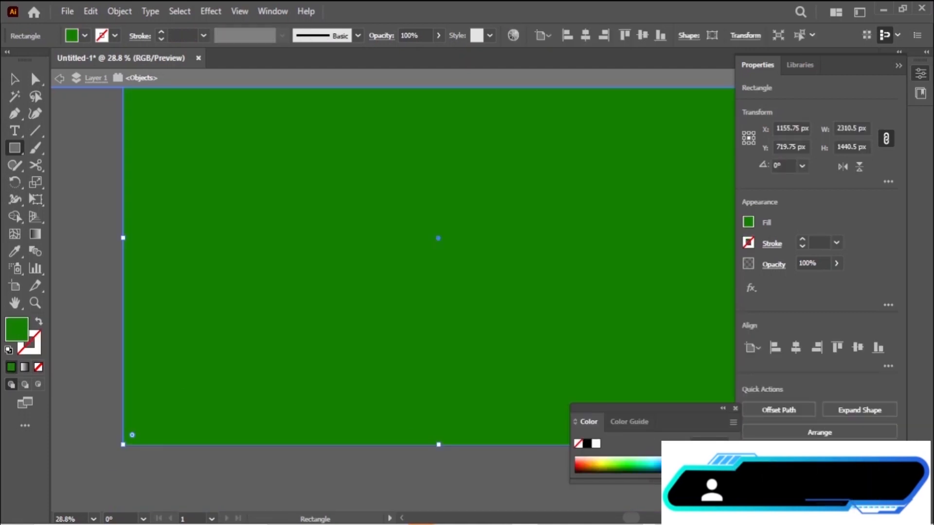
left_click(587, 444)
key("v")
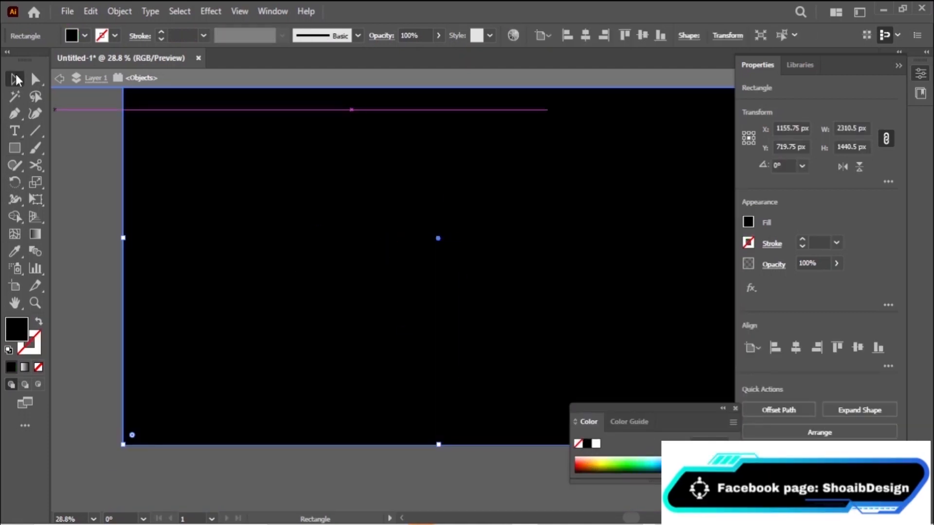
Send the black rectangle backward so it sits behind the green, red and teal arcs.
right_click(465, 329)
mouse_move(538, 451)
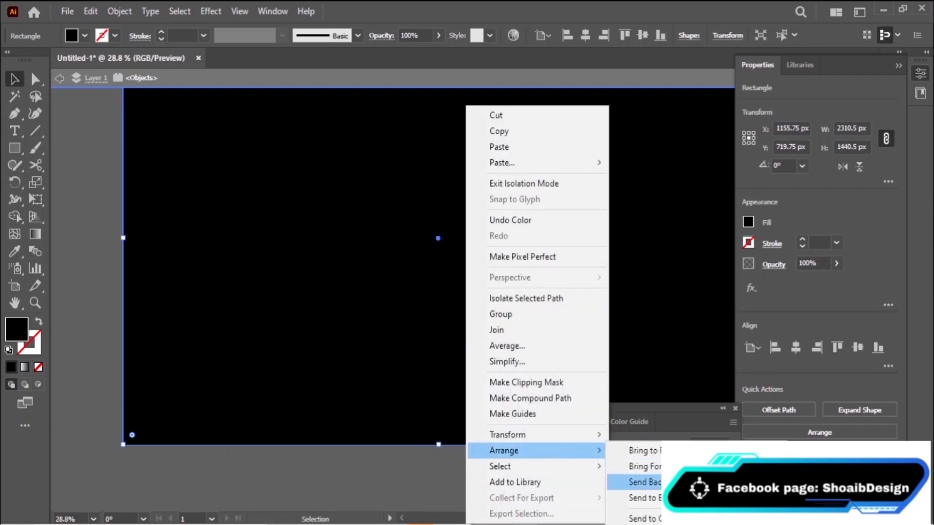
left_click(642, 482)
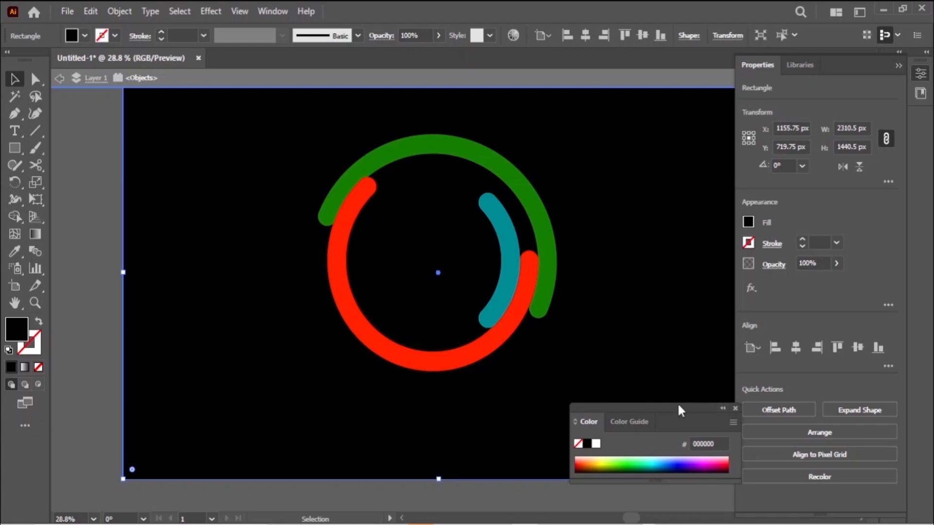
left_click(735, 408)
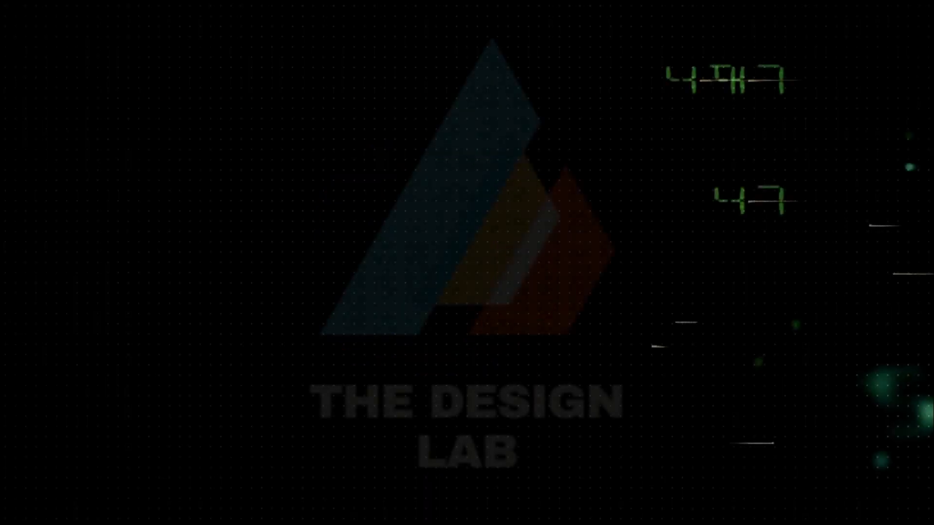